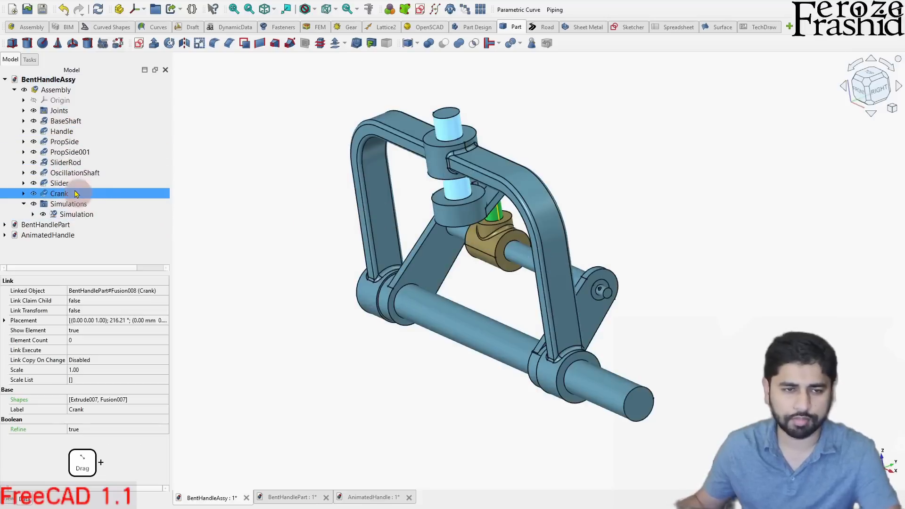
# Hide the Handle in the BentHandleAssy assembly.
pyautogui.click(74, 194)
pyautogui.click(283, 206)
pyautogui.click(44, 195)
pyautogui.moveTo(361, 202); pyautogui.dragTo(405, 179, button='middle')
pyautogui.moveTo(473, 190); pyautogui.dragTo(418, 115, button='middle')
pyautogui.click(418, 114)
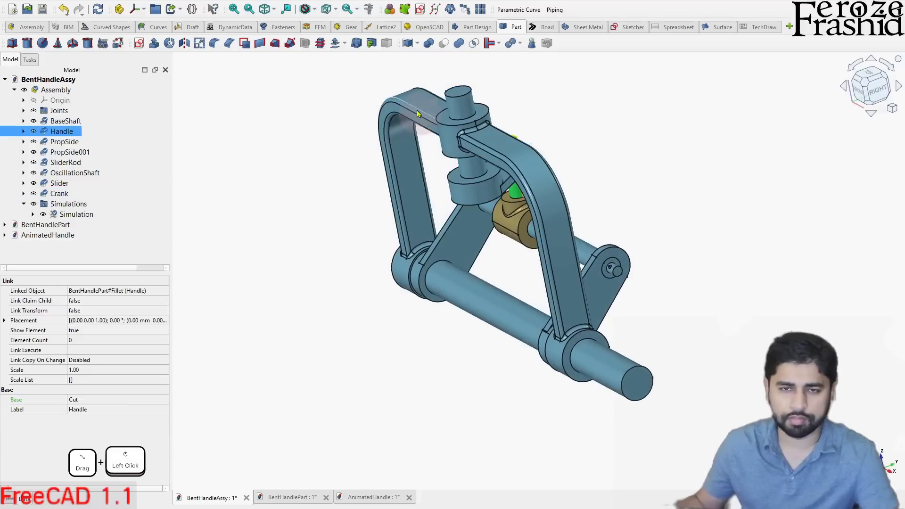
pyautogui.press('space')
# Hide the SliderRod and Slider in the assembly and examine the exposed crank from several angles.
pyautogui.moveTo(448, 168); pyautogui.dragTo(519, 210, button='middle')
pyautogui.click(521, 194)
pyautogui.press('space')
pyautogui.click(532, 217)
pyautogui.press('space')
pyautogui.scroll(4, 508, 171)
pyautogui.scroll(1, 519, 207)
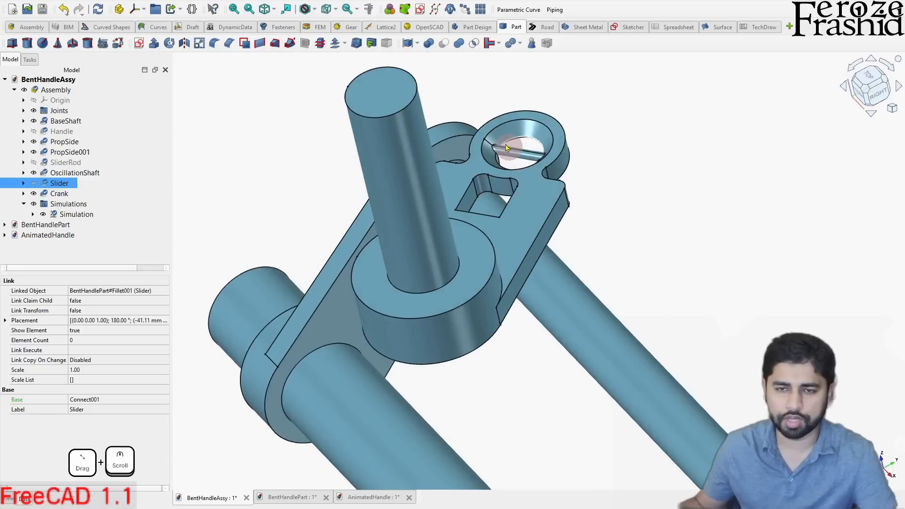
pyautogui.scroll(2, 511, 147)
pyautogui.scroll(-5, 524, 147)
pyautogui.moveTo(527, 212); pyautogui.dragTo(408, 211, button='middle')
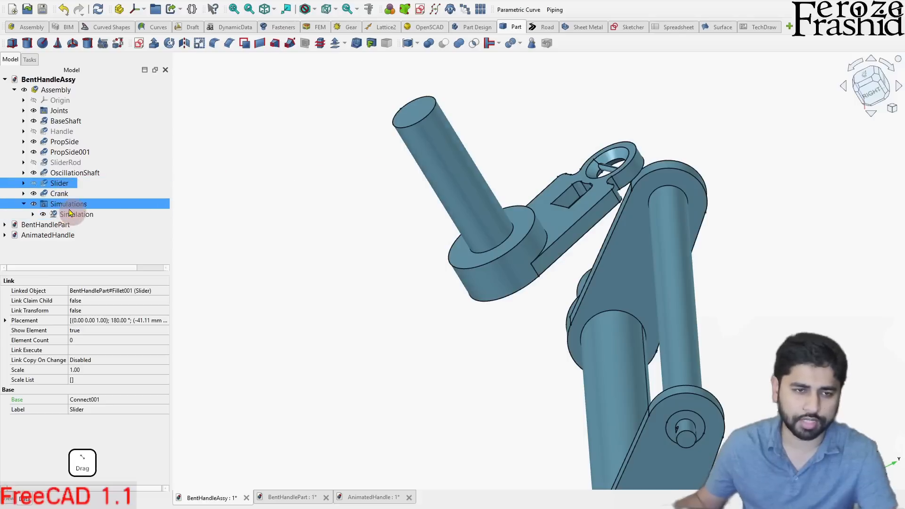
# Switch to the AnimatedHandle document and examine its Handle body and sksHandlePath sketch.
pyautogui.doubleClick(63, 236)
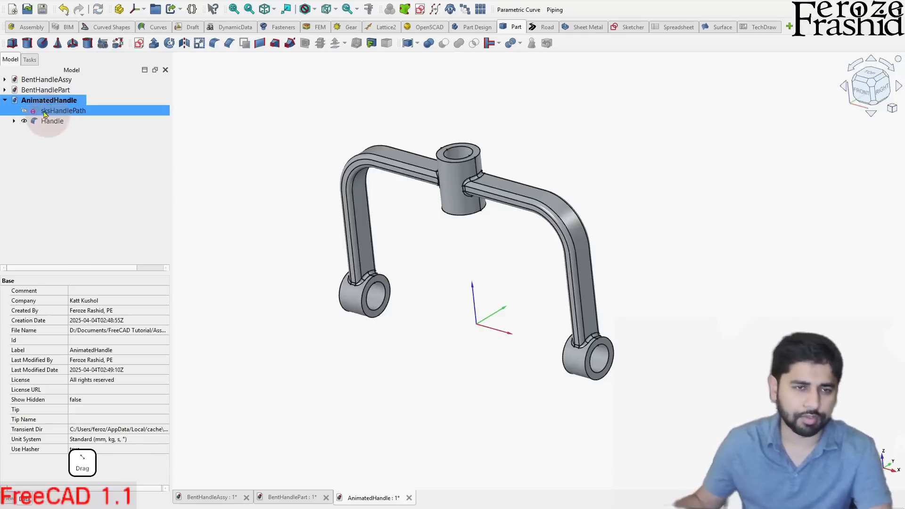
pyautogui.click(53, 122)
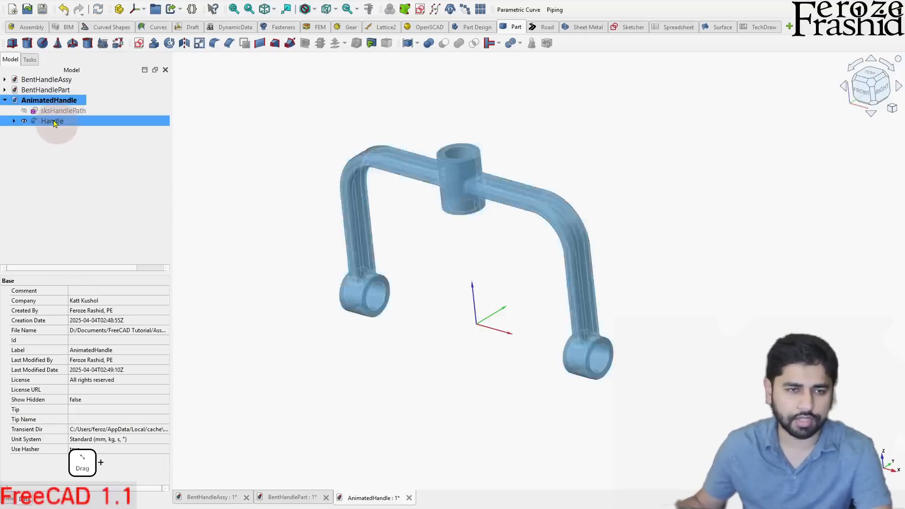
pyautogui.click(300, 191)
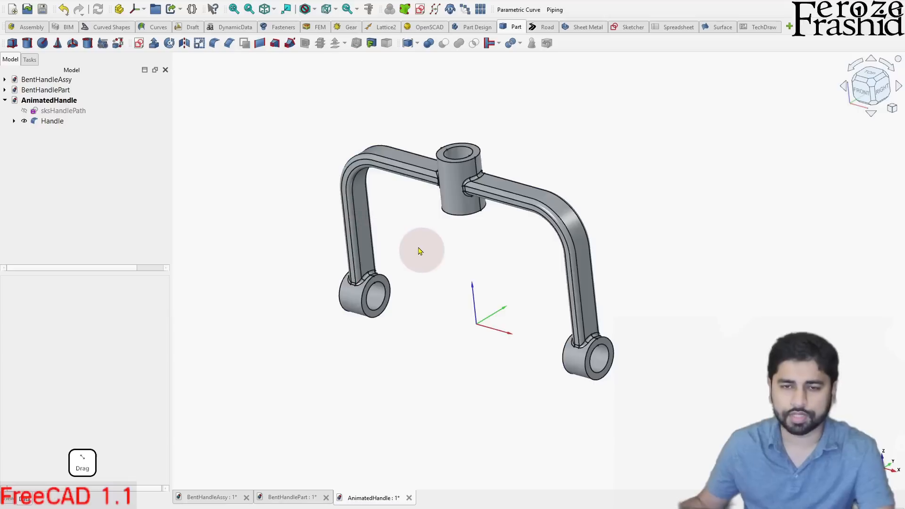
pyautogui.click(46, 165)
pyautogui.click(104, 113)
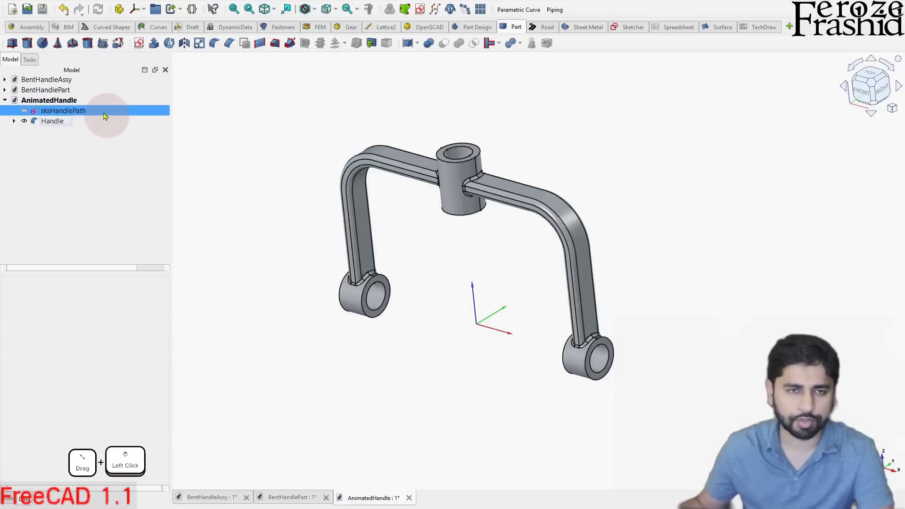
pyautogui.click(198, 151)
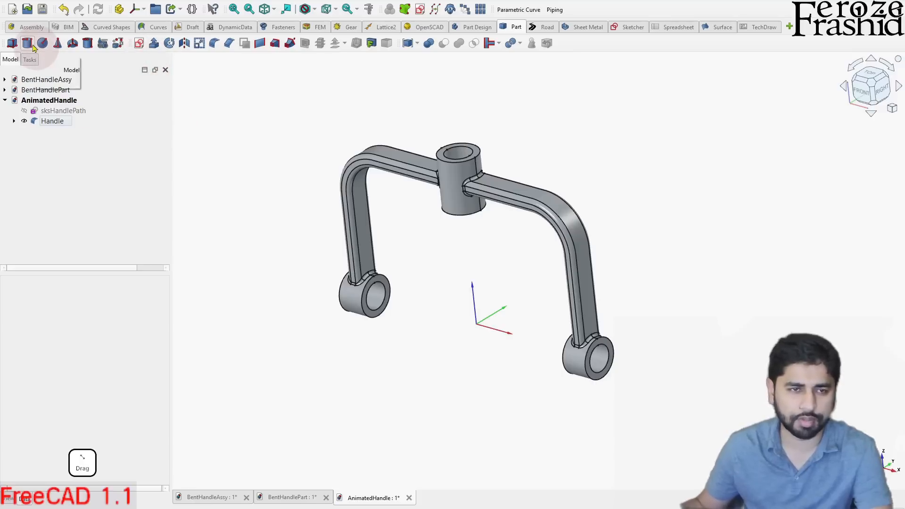
# Add a cylinder primitive at the origin and set its radius to 5 mm.
pyautogui.click(33, 47)
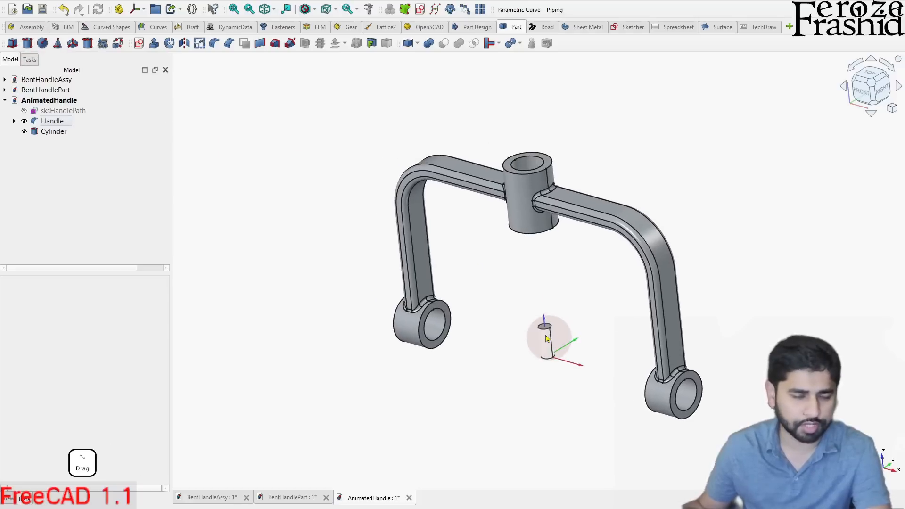
pyautogui.click(54, 131)
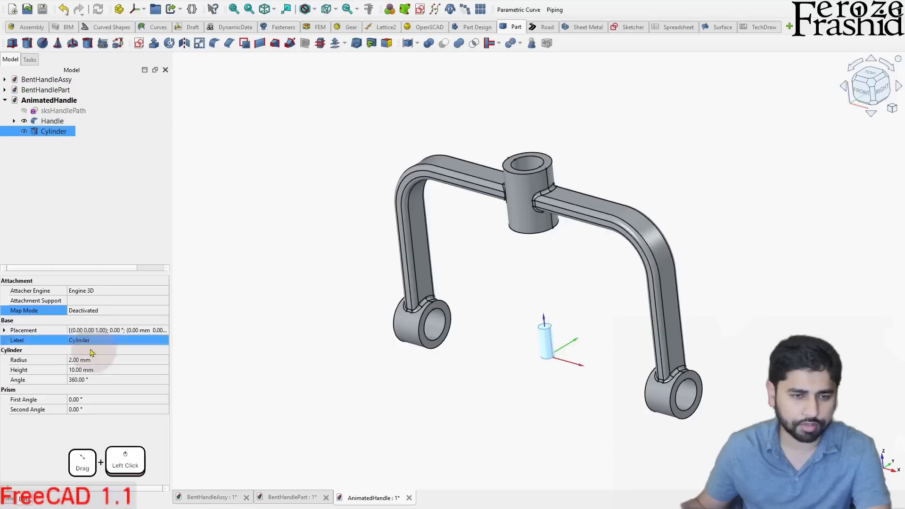
pyautogui.click(95, 360)
pyautogui.click(99, 361)
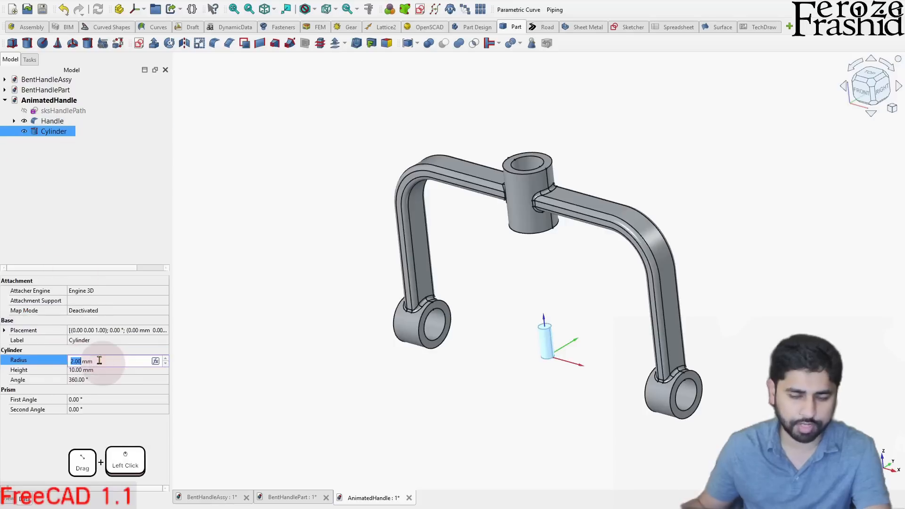
pyautogui.write('5')
pyautogui.press('Return')
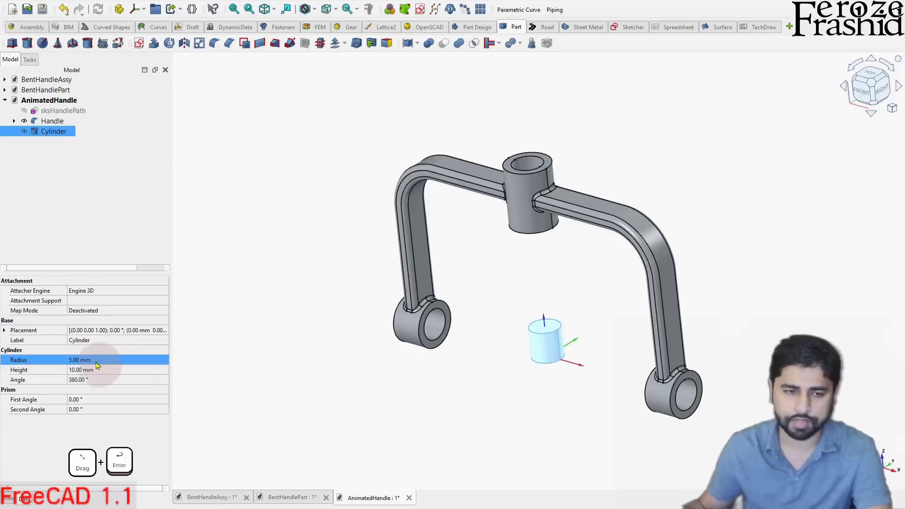
# Set the cylinder's height to 50 mm and delete the cylinder from the document.
pyautogui.click(83, 381)
pyautogui.click(84, 371)
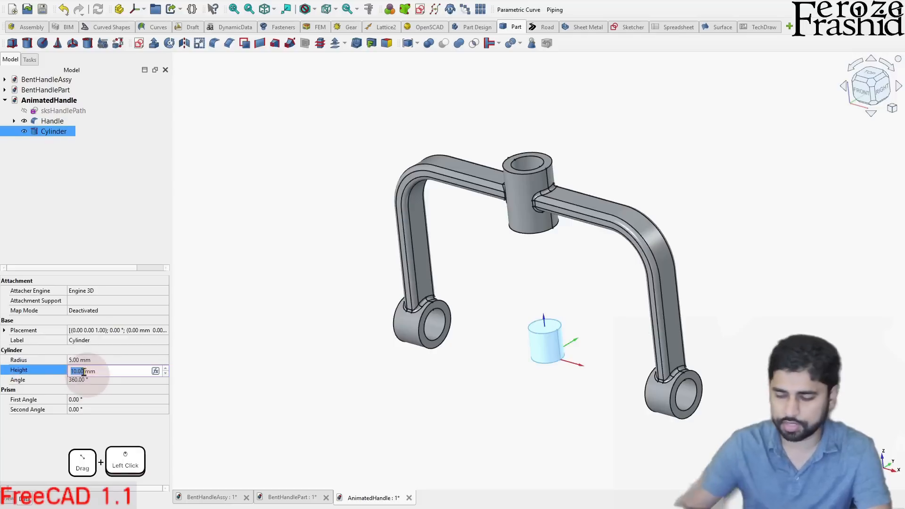
pyautogui.write('50')
pyautogui.press('Return')
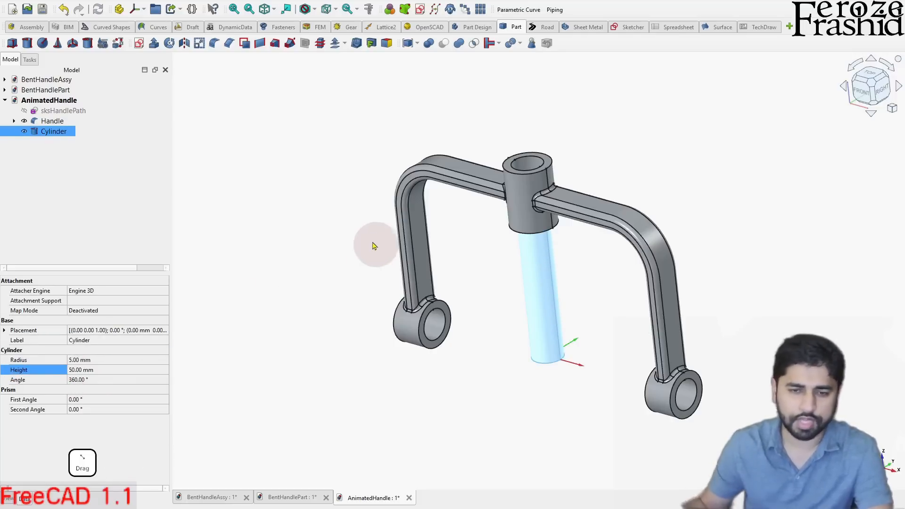
pyautogui.click(61, 132)
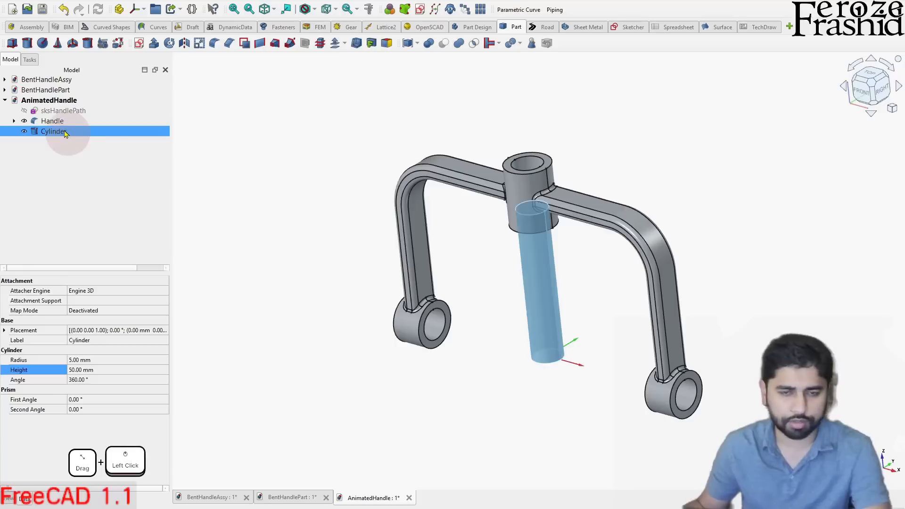
pyautogui.press('Delete')
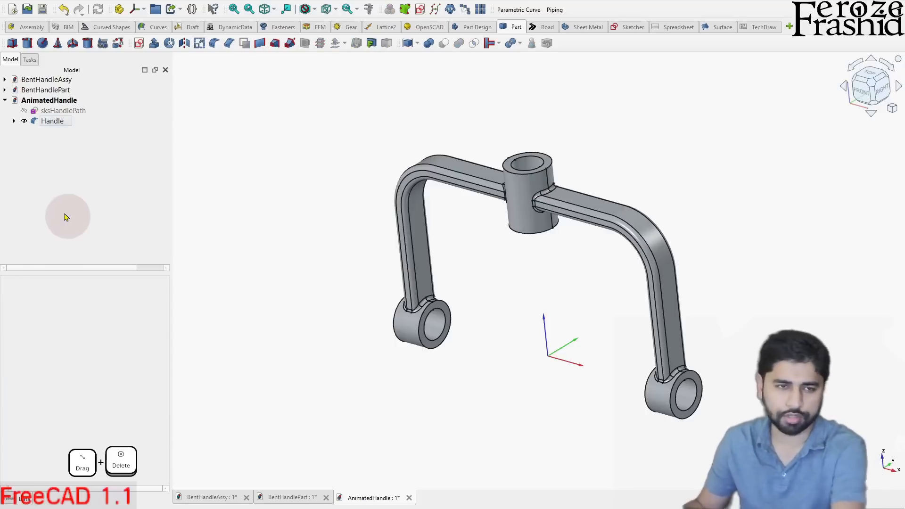
# Create a sketch on the XY-Plane containing a 10 mm diameter circle centred on the origin.
pyautogui.click(138, 44)
pyautogui.click(413, 224)
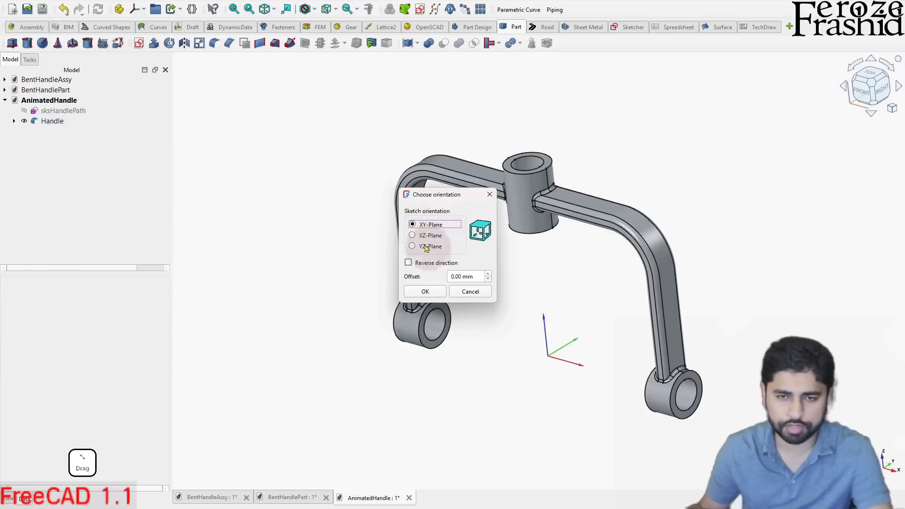
pyautogui.click(424, 291)
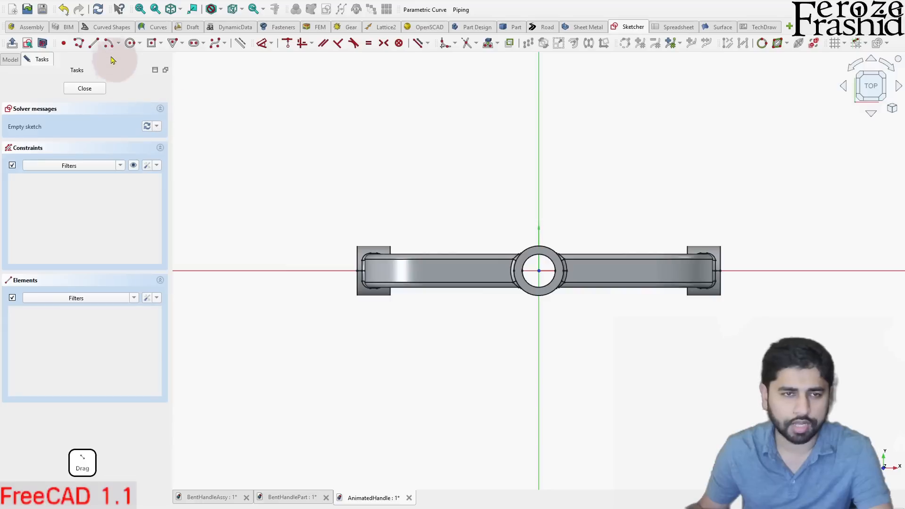
pyautogui.click(131, 44)
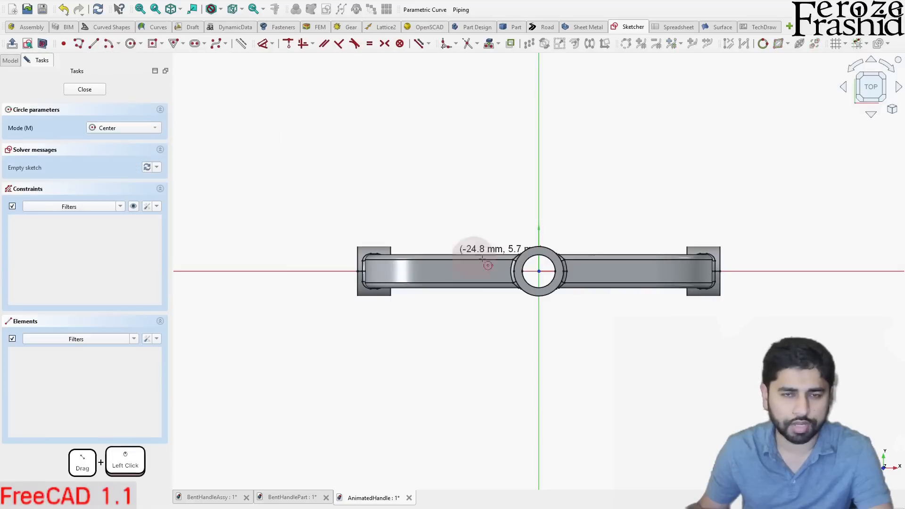
pyautogui.click(538, 272)
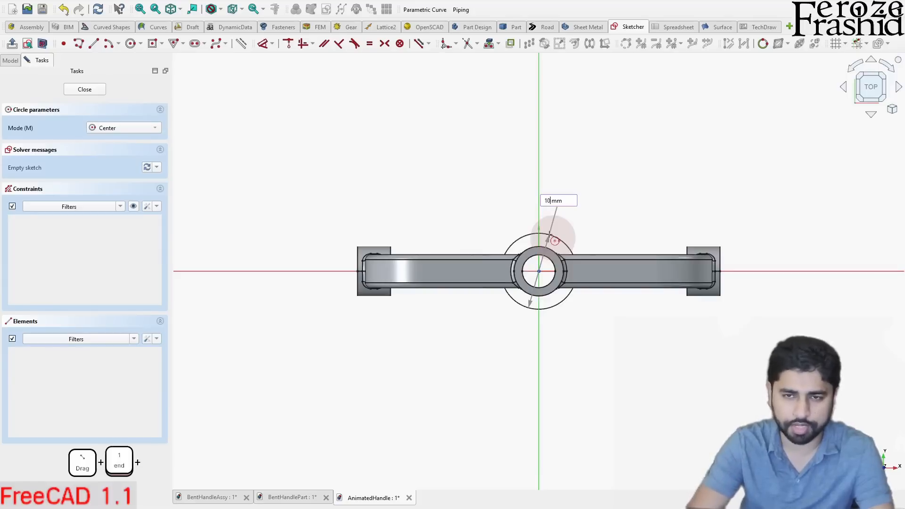
pyautogui.press('Return')
pyautogui.scroll(2, 558, 273)
pyautogui.moveTo(536, 287); pyautogui.dragTo(530, 230, button='middle')
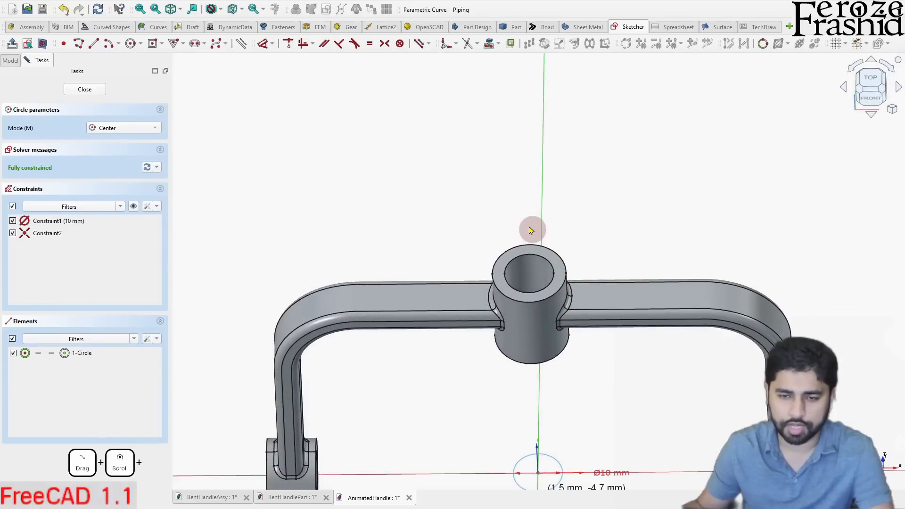
pyautogui.scroll(-1, 529, 230)
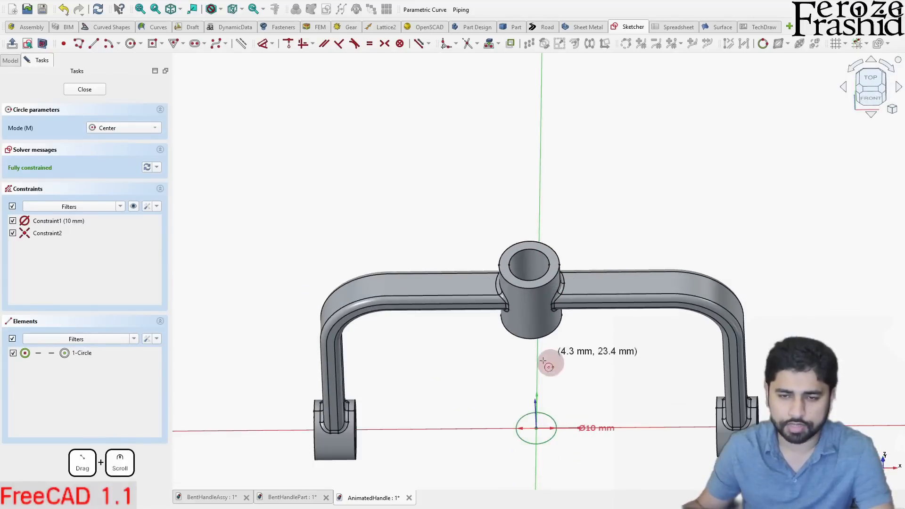
pyautogui.click(86, 89)
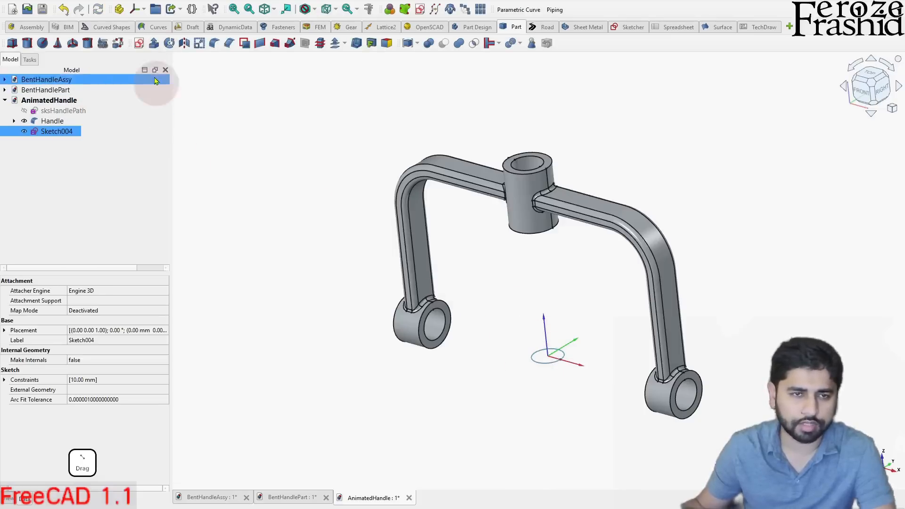
# Extrude the circle sketch 25 mm along its normal as a solid.
pyautogui.click(153, 43)
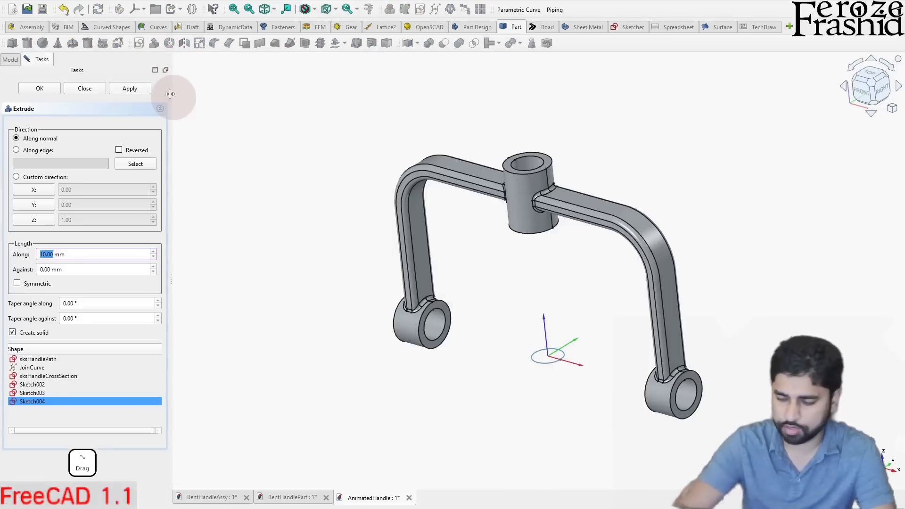
pyautogui.write('25')
pyautogui.press('Return')
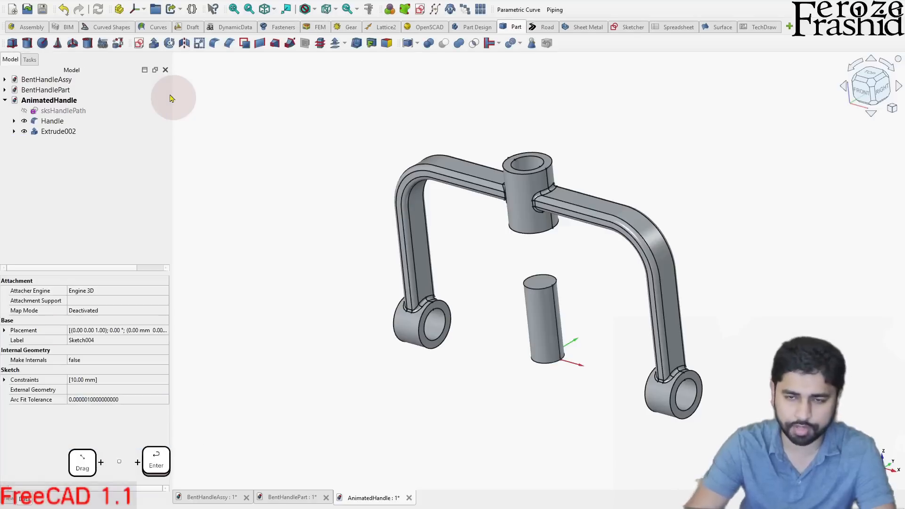
pyautogui.moveTo(519, 257); pyautogui.dragTo(522, 302)
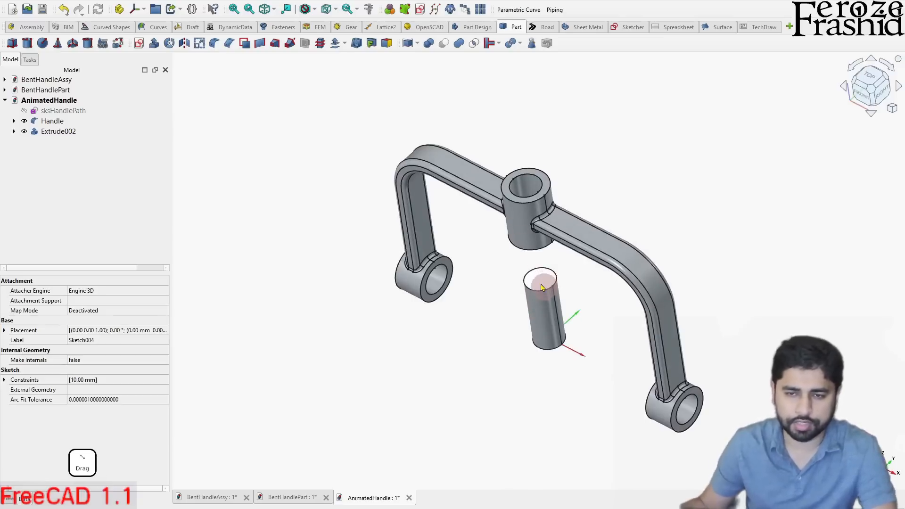
# Rename the extruded cylinder below the handle's hub as DrivingShaft.
pyautogui.click(541, 302)
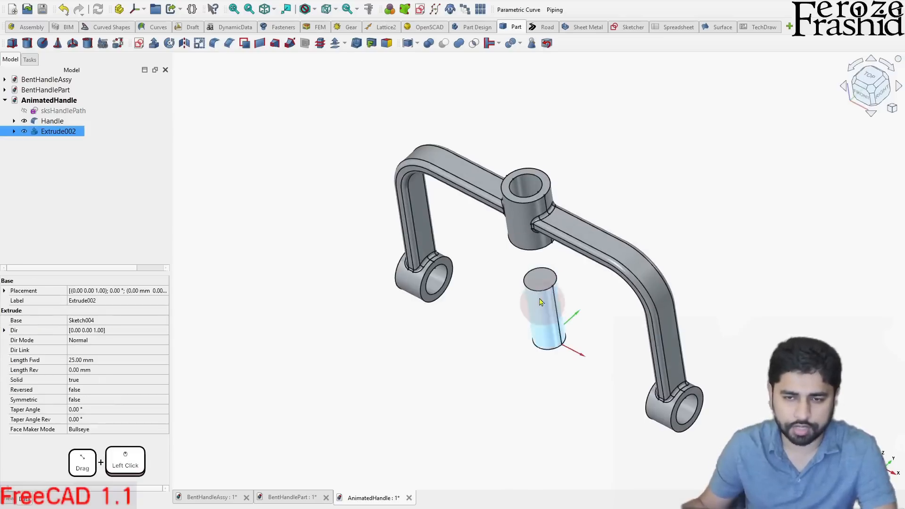
pyautogui.click(534, 184)
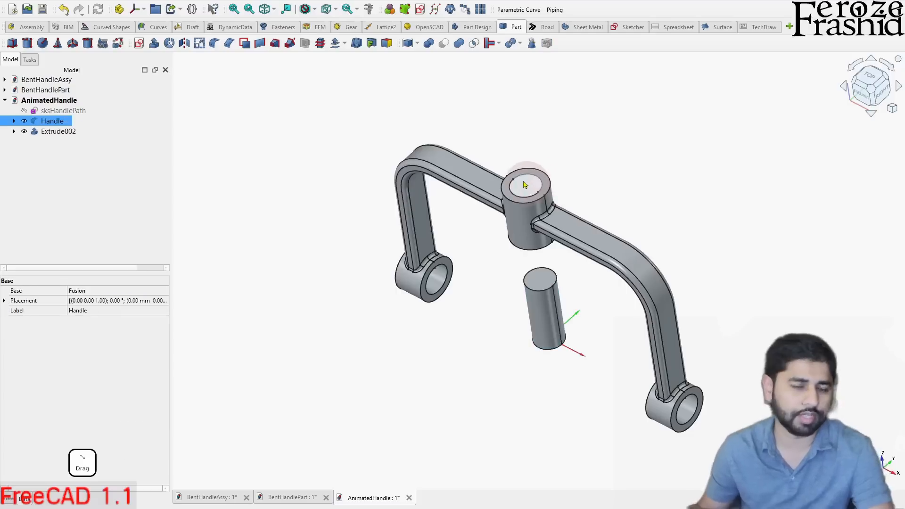
pyautogui.click(544, 320)
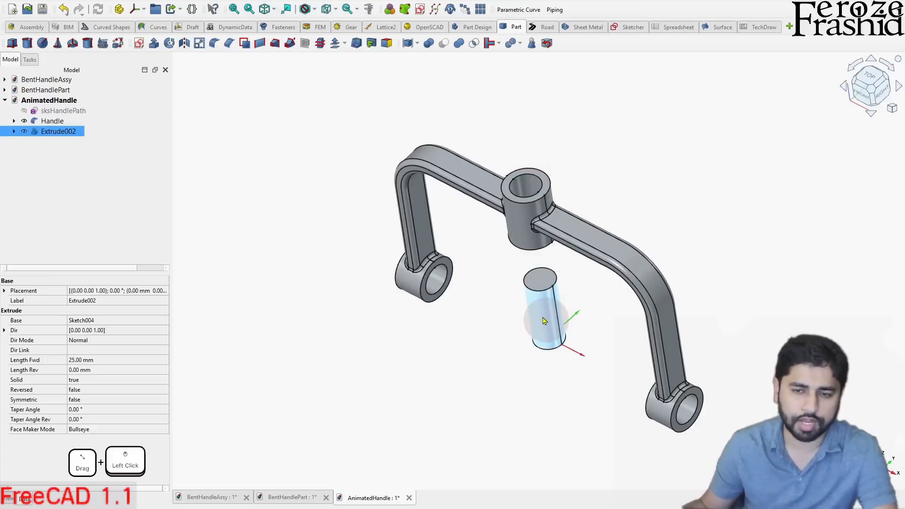
pyautogui.scroll(2, 541, 318)
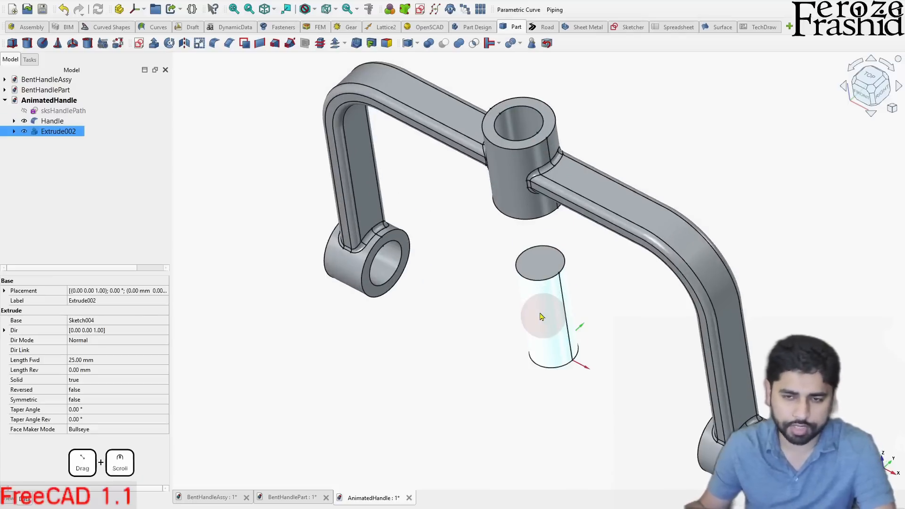
pyautogui.moveTo(588, 313); pyautogui.dragTo(553, 310, button='middle')
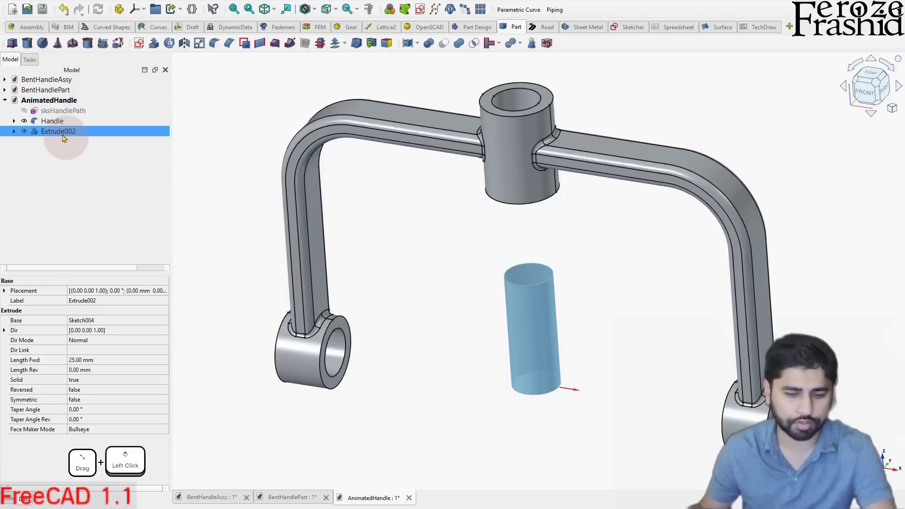
pyautogui.press('F2')
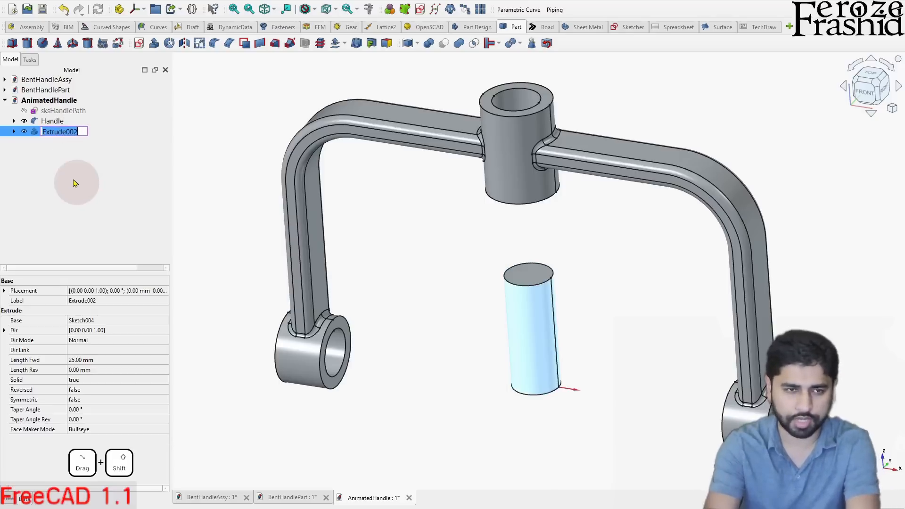
pyautogui.write('Shaft')
pyautogui.press('Home')
pyautogui.write('Driving')
pyautogui.press('Return')
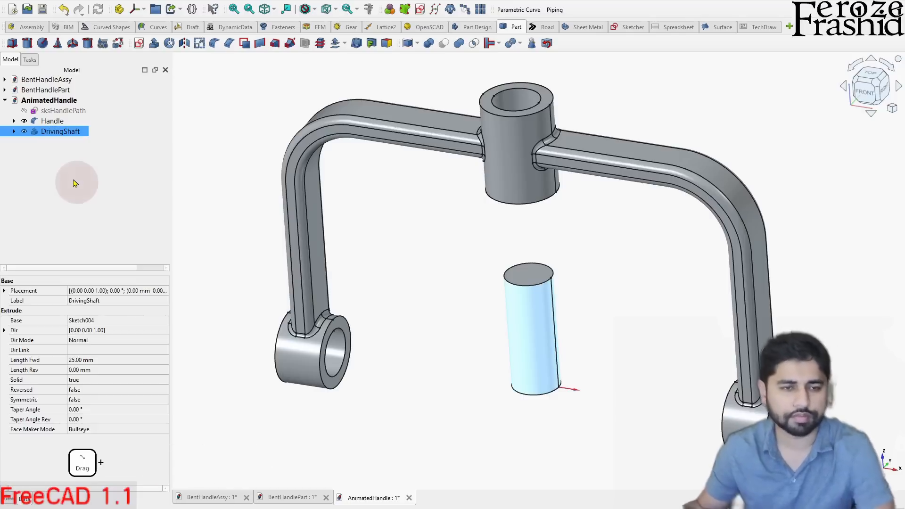
# Create a new sketch on the XY-Plane.
pyautogui.click(73, 183)
pyautogui.moveTo(499, 269); pyautogui.dragTo(572, 343)
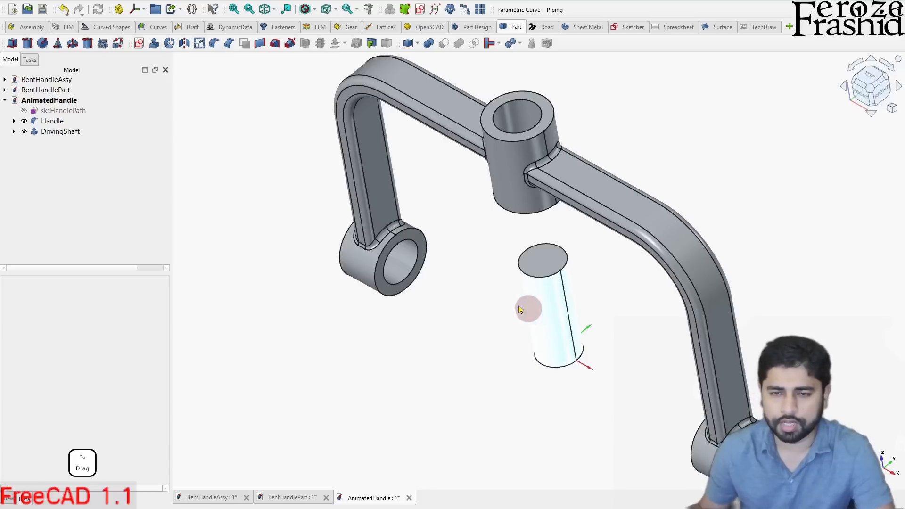
pyautogui.click(138, 43)
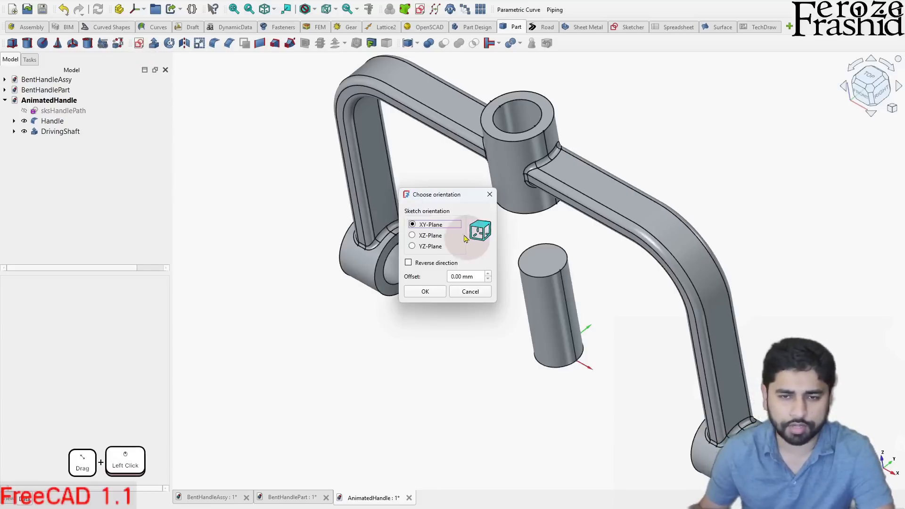
pyautogui.click(426, 292)
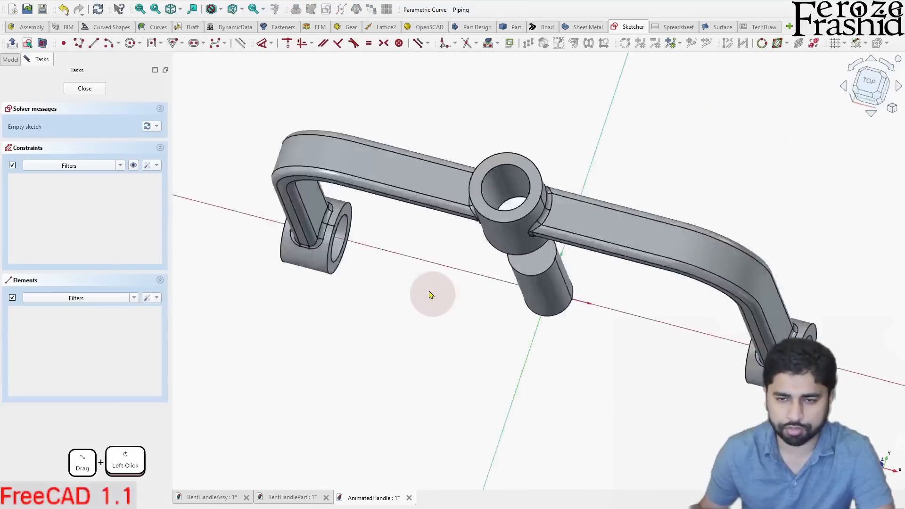
# Hide the Handle object and look straight onto the sketch plane from the top.
pyautogui.click(11, 60)
pyautogui.click(52, 121)
pyautogui.press('space')
pyautogui.click(37, 60)
pyautogui.moveTo(434, 263)
pyautogui.mouseDown()
pyautogui.moveTo(446, 273)
pyautogui.moveTo(455, 248)
pyautogui.moveTo(614, 233)
pyautogui.mouseUp()
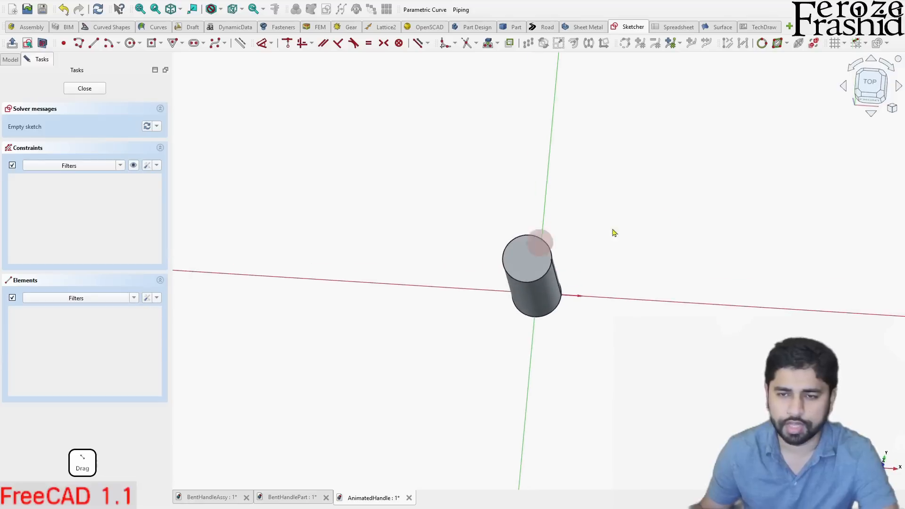
pyautogui.click(871, 82)
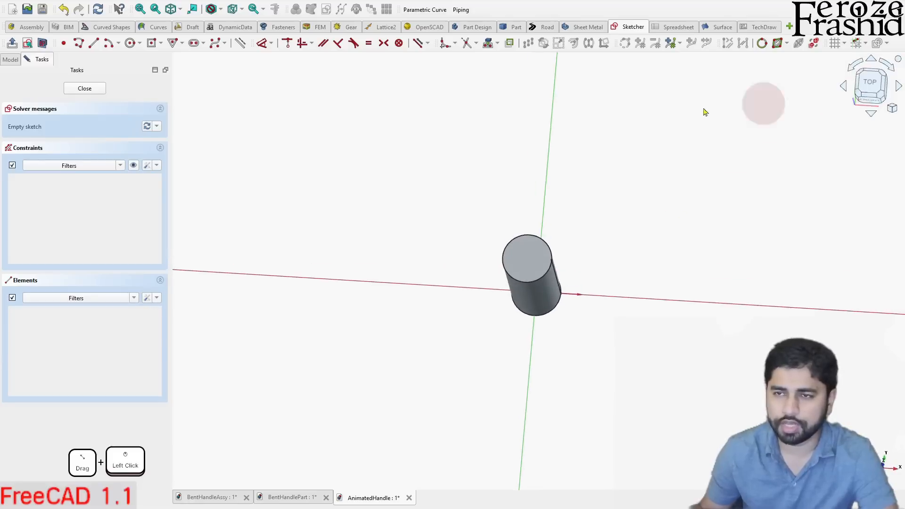
pyautogui.click(43, 43)
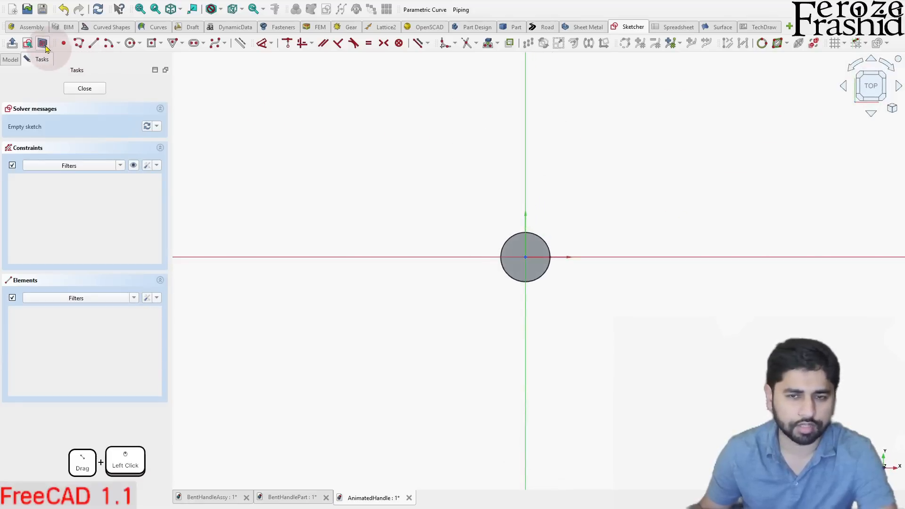
# Draw a 10 mm diameter circle centred on the origin.
pyautogui.click(130, 43)
pyautogui.click(526, 257)
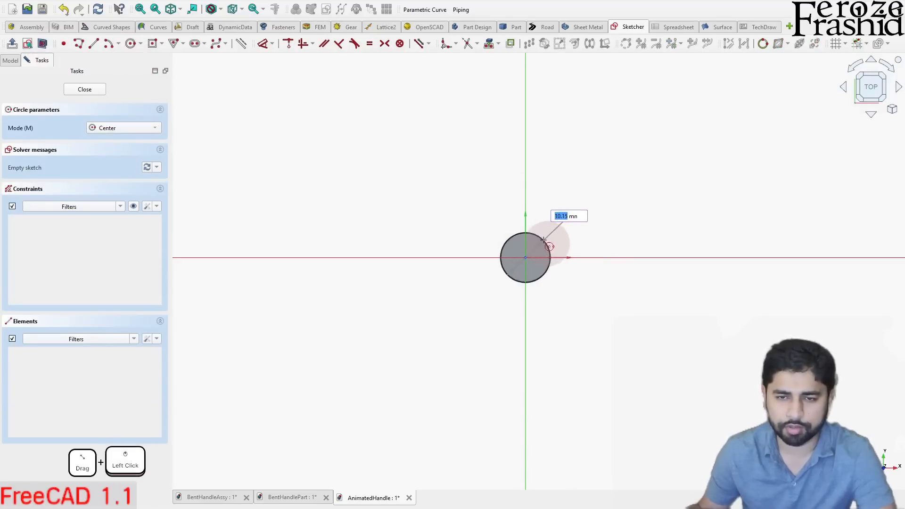
pyautogui.write('10')
pyautogui.press('Return')
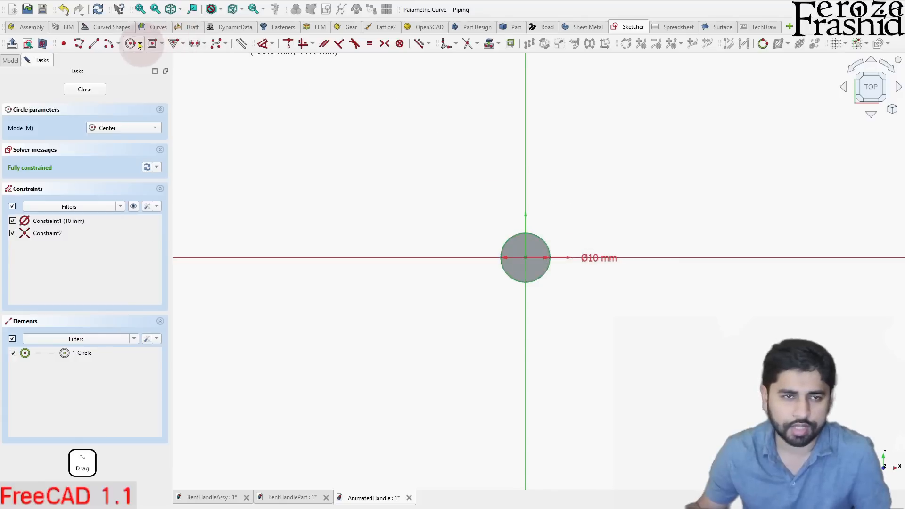
# Draw an arc centred on the origin around the outside of the circle, leaving a gap at its upper side.
pyautogui.click(107, 45)
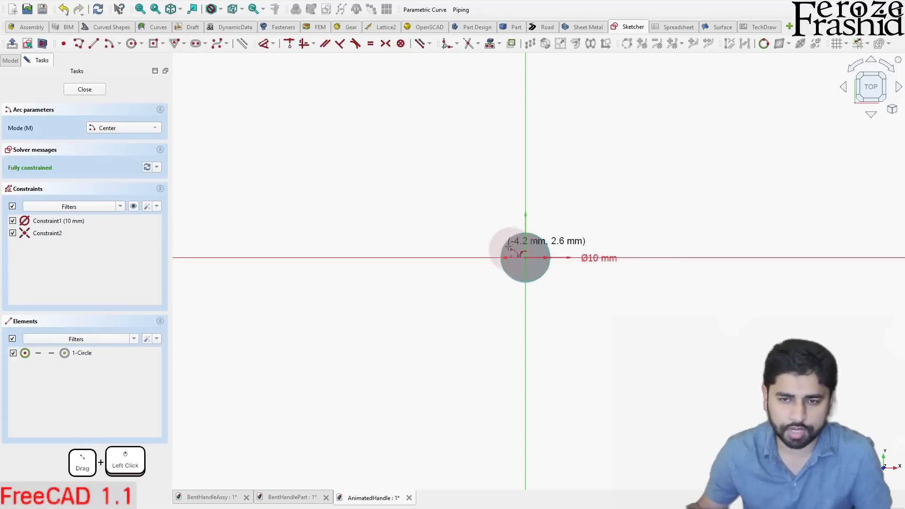
pyautogui.click(524, 256)
pyautogui.click(503, 235)
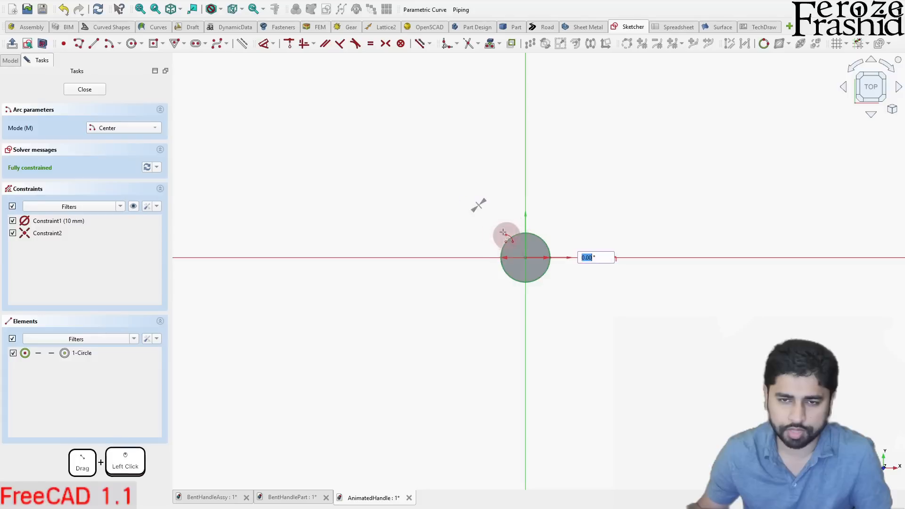
pyautogui.click(554, 229)
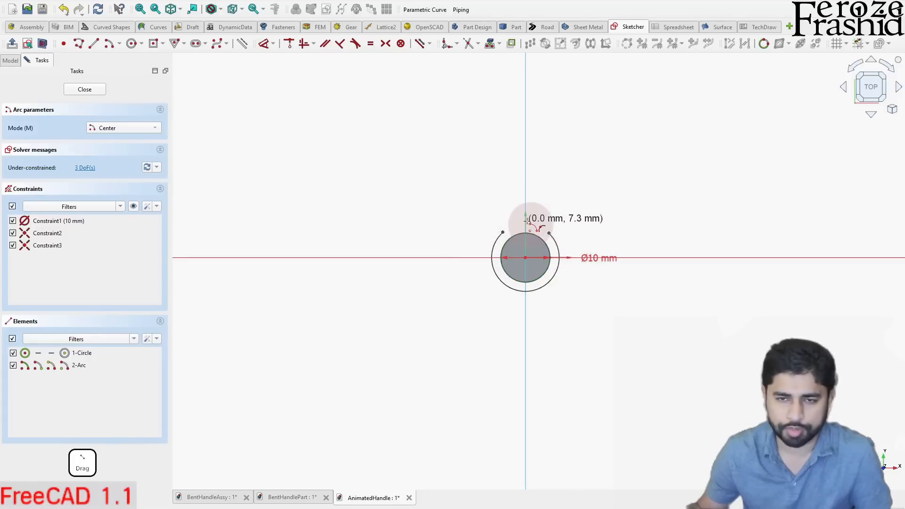
# Draw a rectangle about 9 mm wide and 21 mm tall upward from the arc's left end, and delete its lower side.
pyautogui.click(163, 44)
pyautogui.click(198, 57)
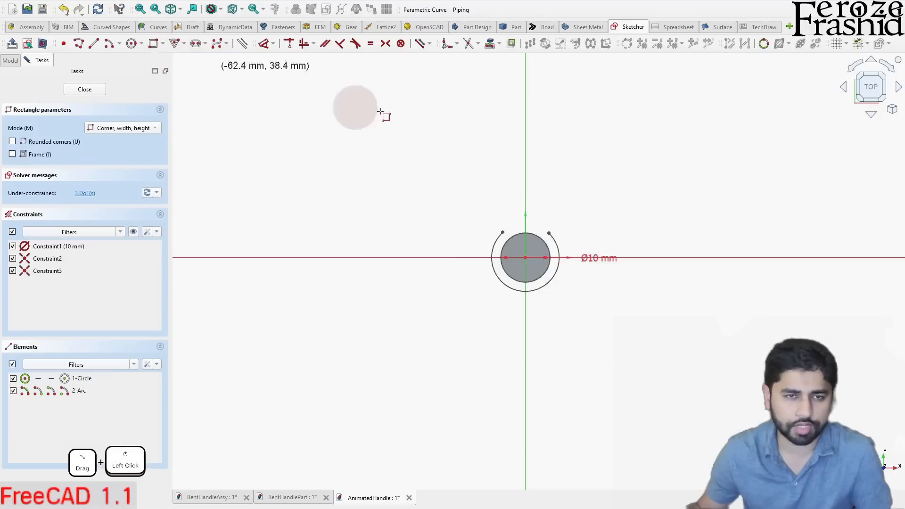
pyautogui.click(503, 231)
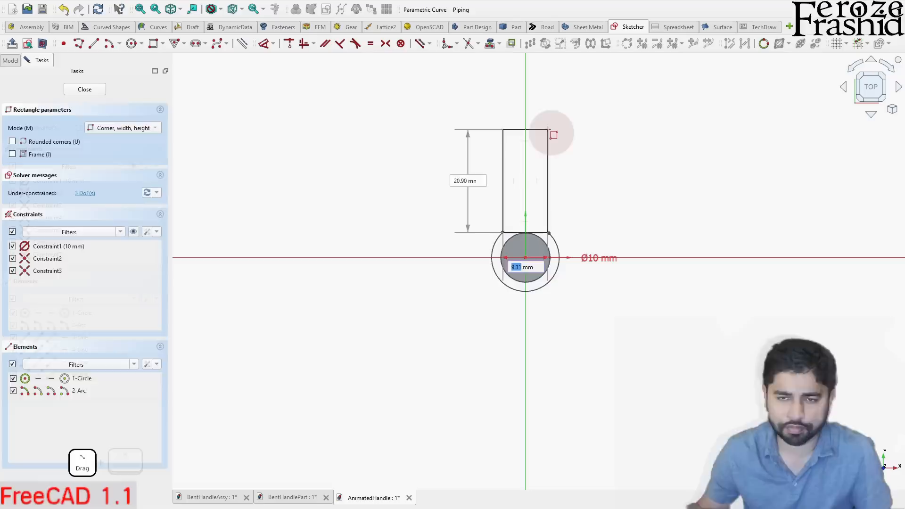
pyautogui.click(549, 131)
pyautogui.scroll(5, 549, 230)
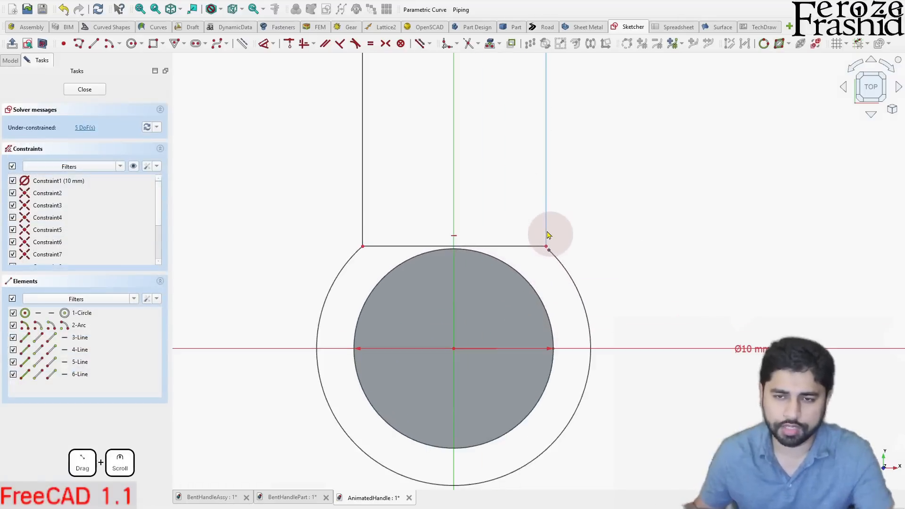
pyautogui.click(525, 251)
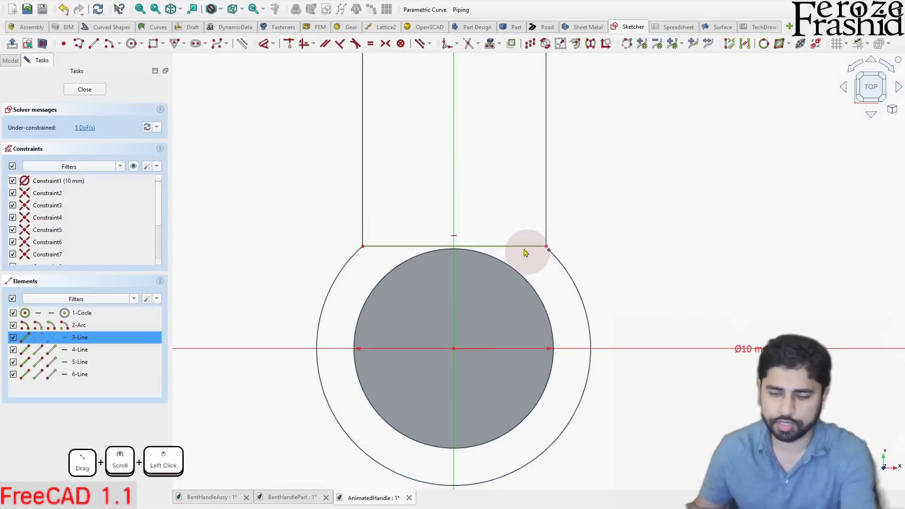
pyautogui.press('Delete')
# Make the lower end of the right vertical line coincident with the arc's right end.
pyautogui.moveTo(530, 239); pyautogui.dragTo(556, 260)
pyautogui.click(576, 246)
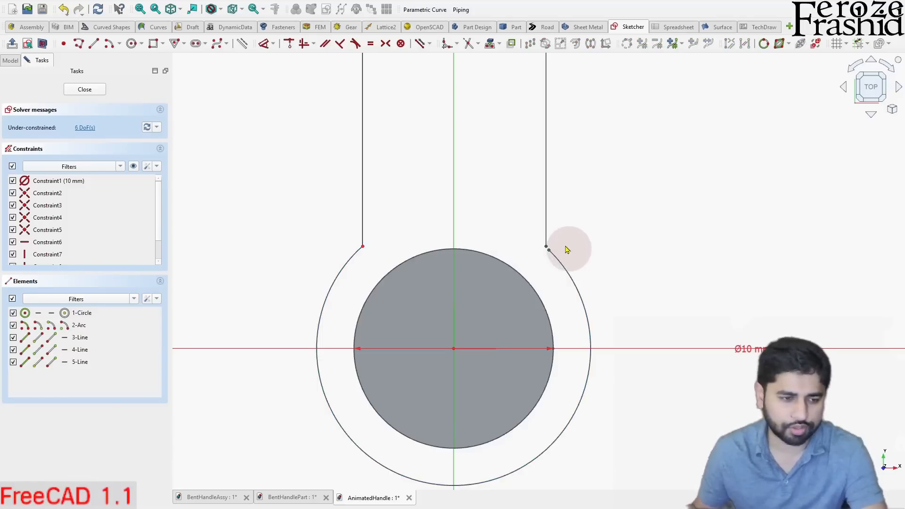
pyautogui.scroll(2, 567, 250)
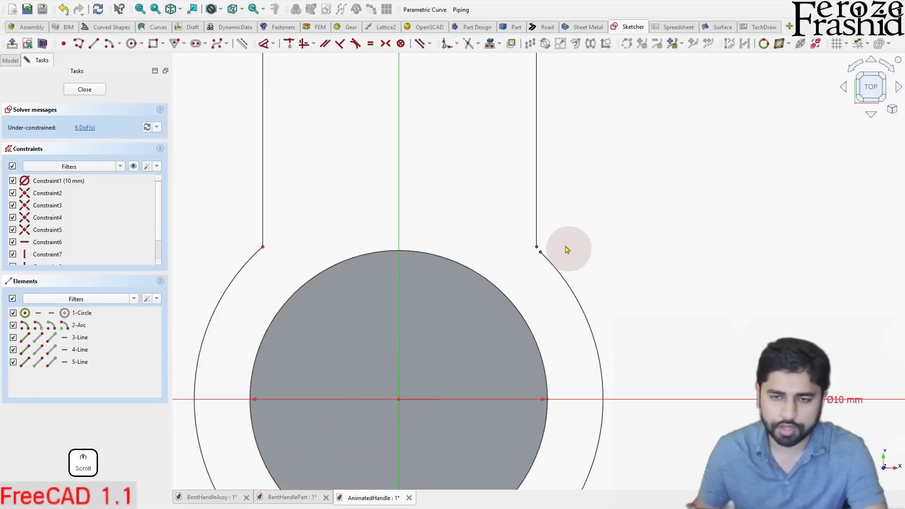
pyautogui.click(542, 254)
pyautogui.click(542, 255)
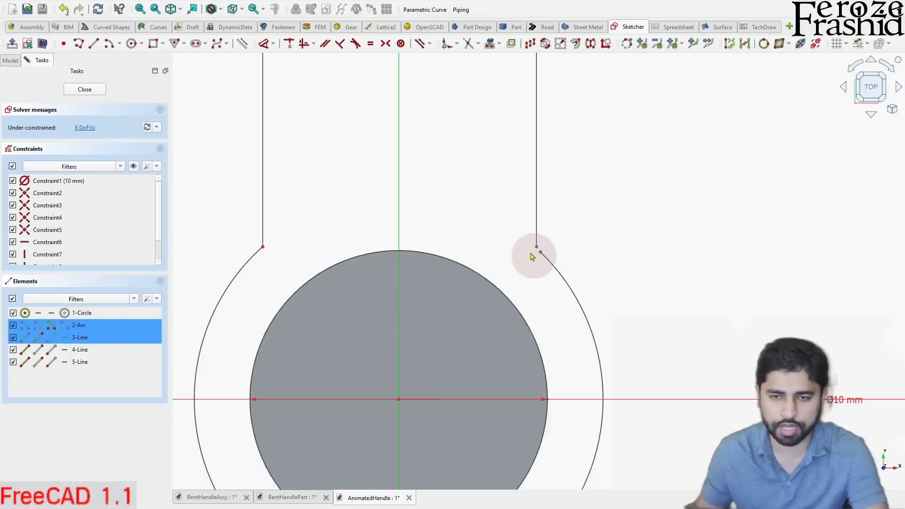
pyautogui.press('Escape')
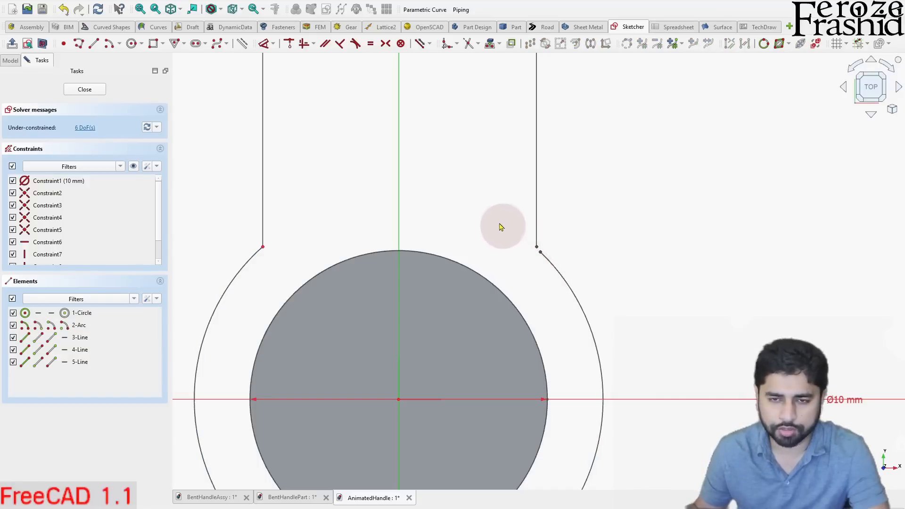
pyautogui.moveTo(501, 225); pyautogui.dragTo(568, 304)
pyautogui.scroll(2, 530, 274)
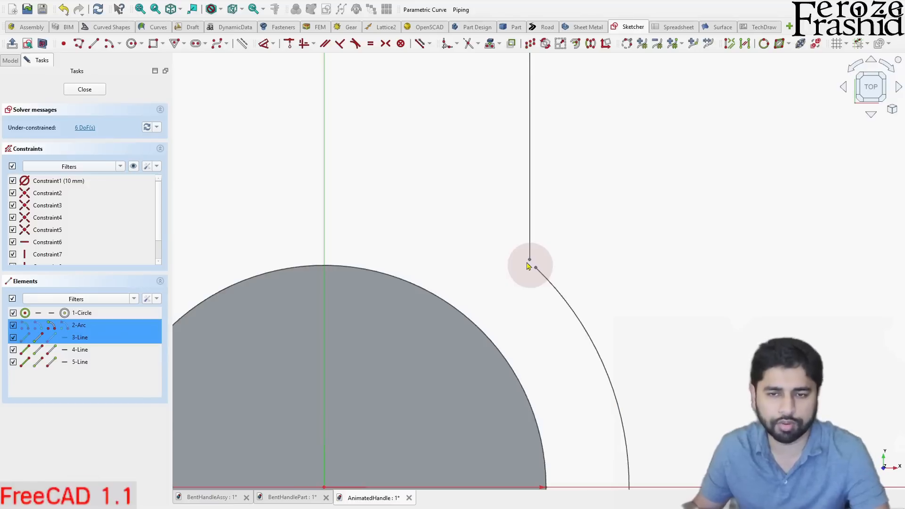
pyautogui.moveTo(577, 282); pyautogui.dragTo(504, 219)
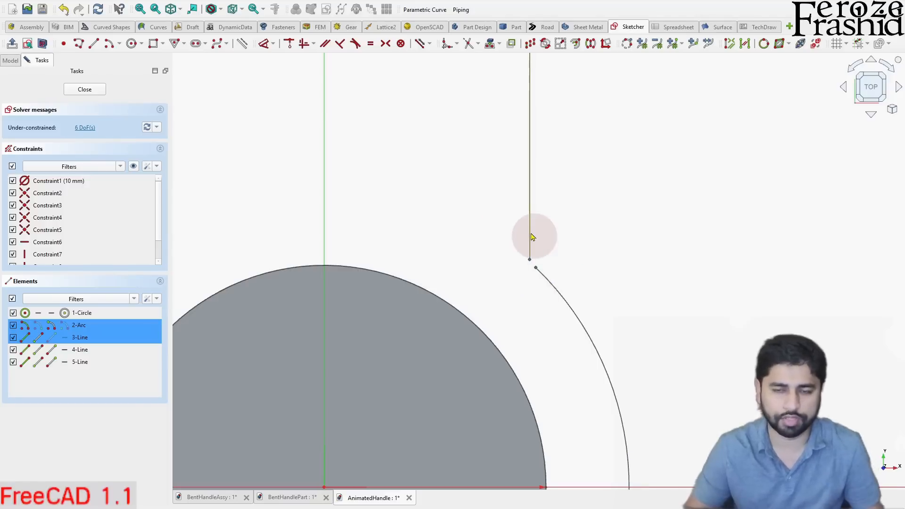
pyautogui.click(519, 245)
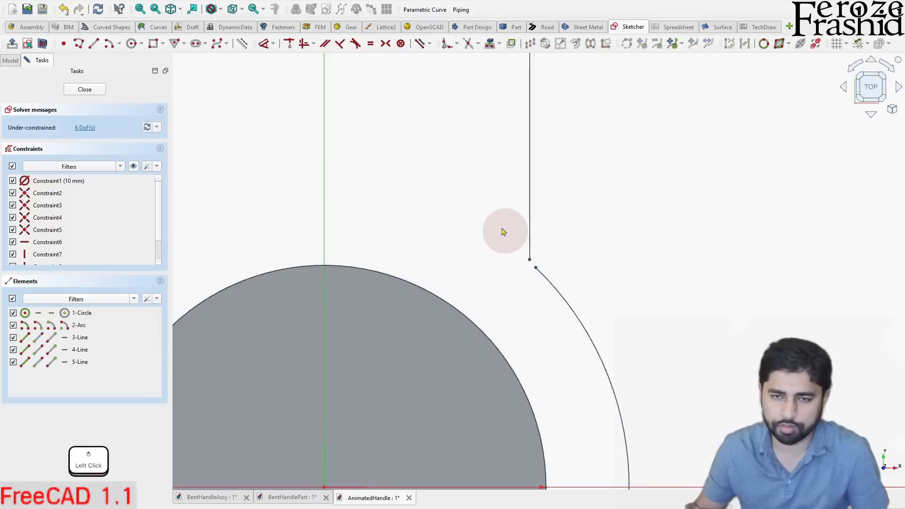
pyautogui.moveTo(501, 226); pyautogui.dragTo(566, 301)
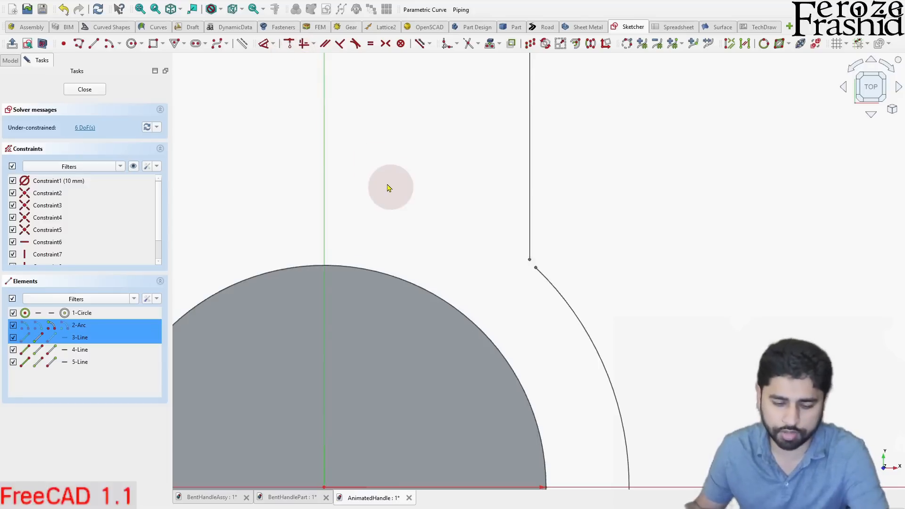
pyautogui.press('c')
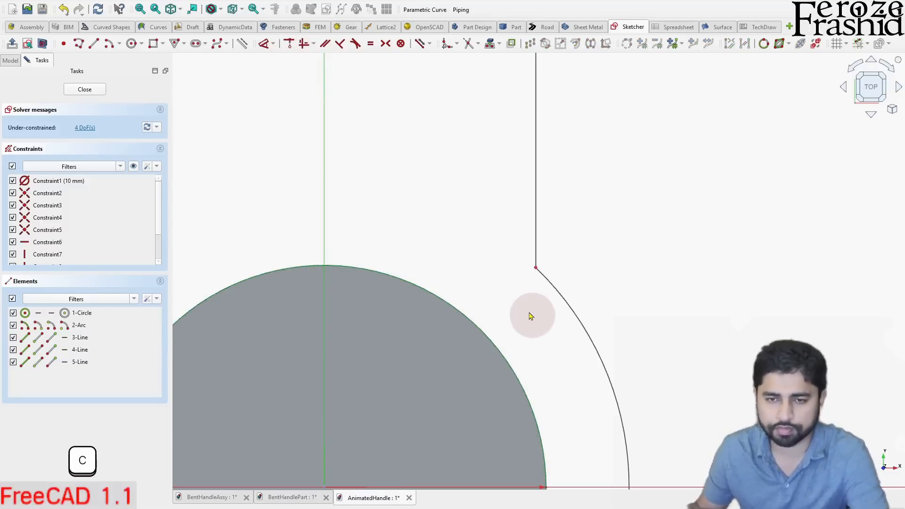
# Shift the arc's right end slightly inward and constrain the arc's two endpoints to align horizontally.
pyautogui.scroll(-5, 530, 315)
pyautogui.scroll(-1, 507, 351)
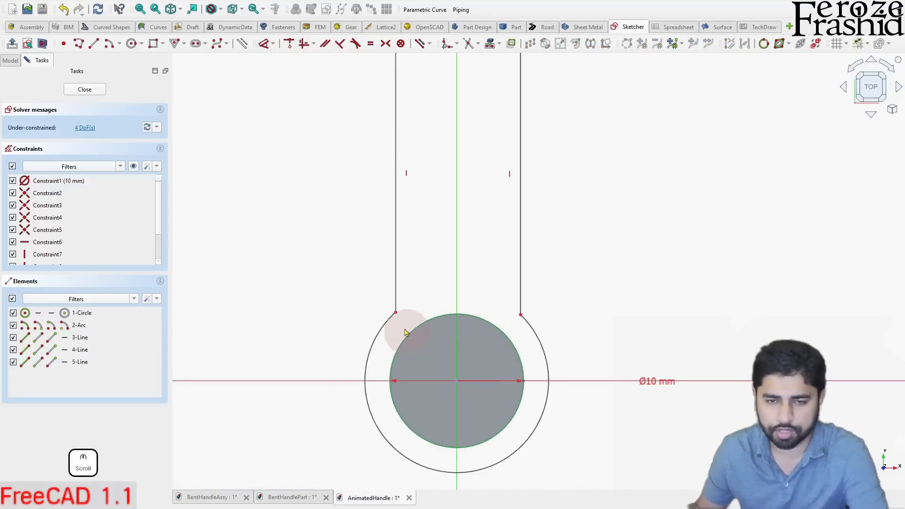
pyautogui.moveTo(521, 319)
pyautogui.mouseDown()
pyautogui.moveTo(532, 340)
pyautogui.moveTo(516, 303)
pyautogui.moveTo(502, 304)
pyautogui.moveTo(529, 338)
pyautogui.moveTo(515, 308)
pyautogui.mouseUp()
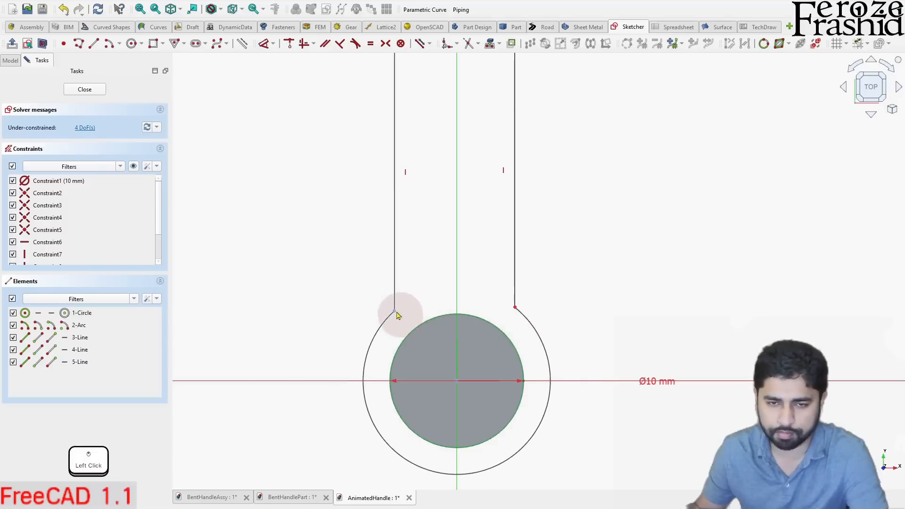
pyautogui.click(486, 310)
pyautogui.click(396, 312)
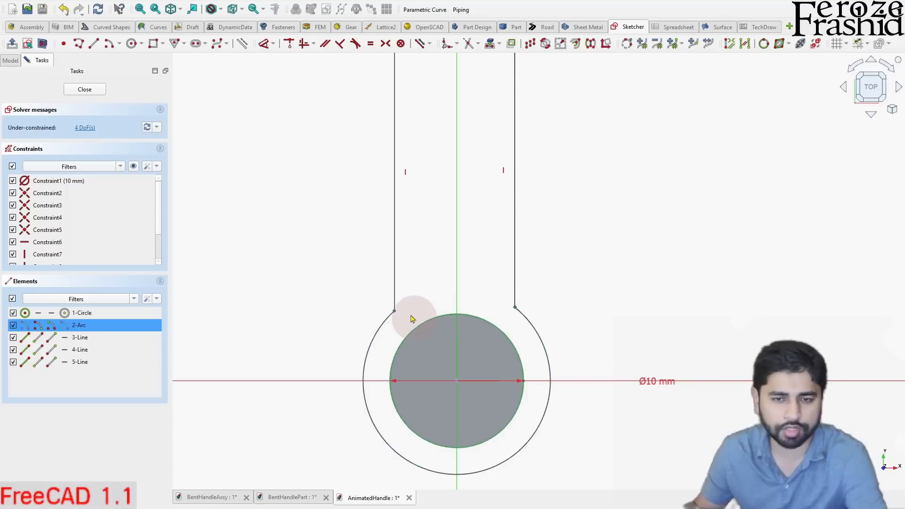
pyautogui.press('h')
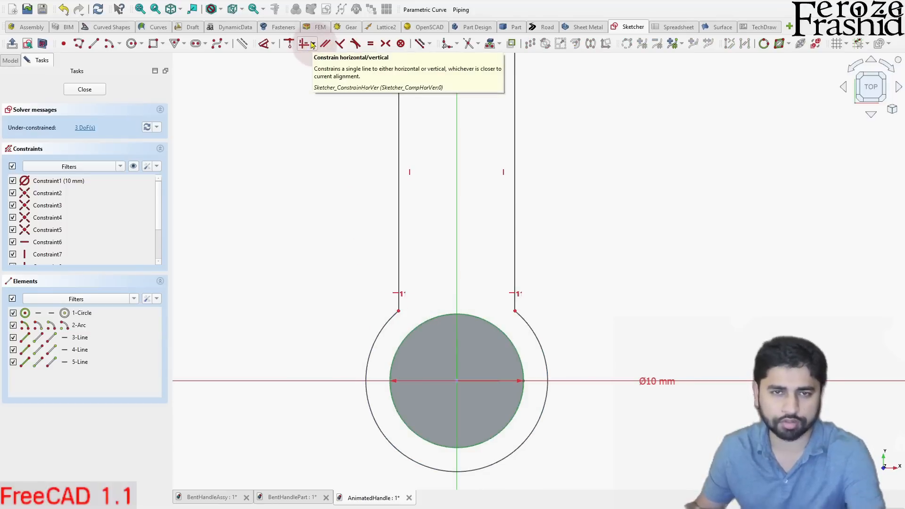
# Delete the horizontal line joining the upper ends of the two vertical lines.
pyautogui.scroll(-3, 402, 378)
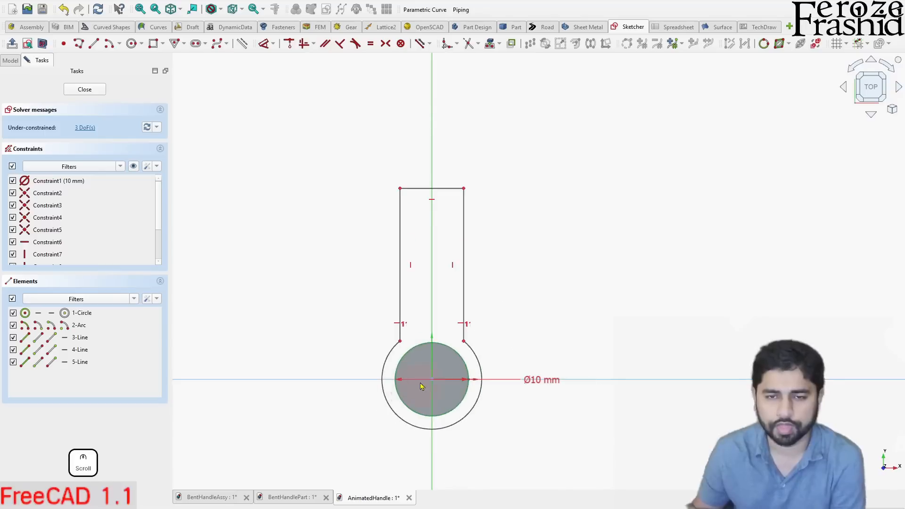
pyautogui.click(447, 191)
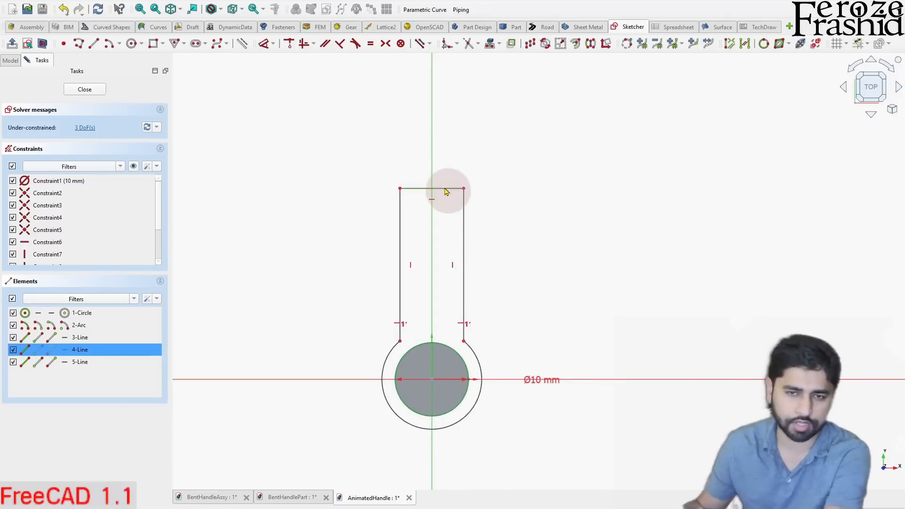
pyautogui.press('Delete')
# Draw a small circle centred on the vertical axis between the upper ends of the two vertical lines.
pyautogui.click(131, 43)
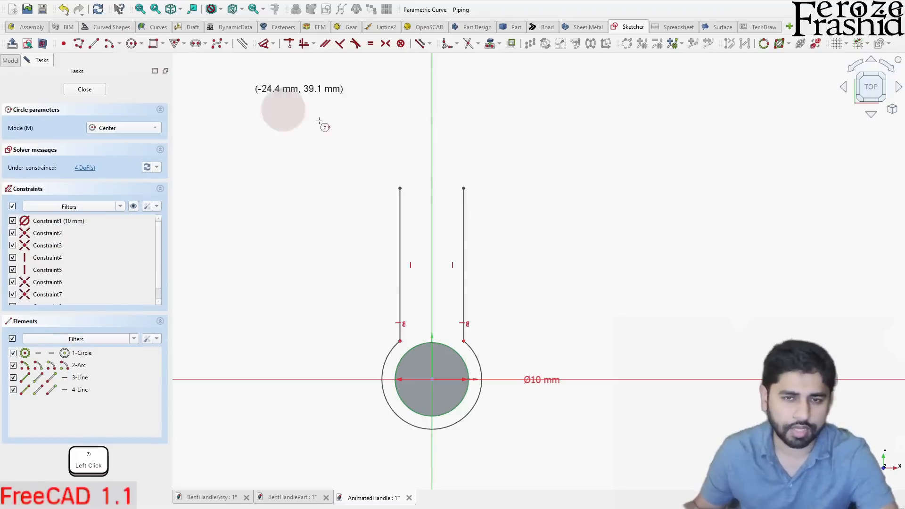
pyautogui.click(432, 178)
pyautogui.click(439, 192)
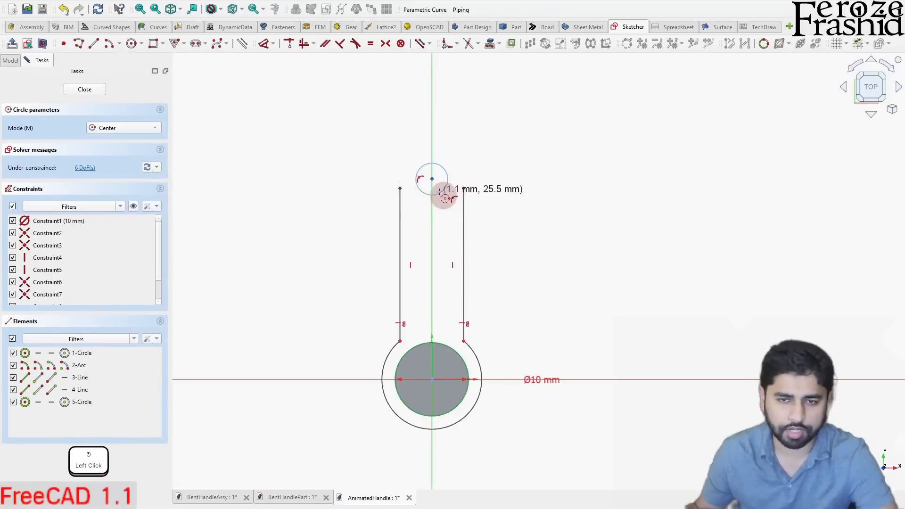
# Draw an arc centred on the small circle that closes the outline between the upper ends of the vertical lines.
pyautogui.click(109, 44)
pyautogui.click(432, 178)
pyautogui.click(400, 189)
pyautogui.click(464, 188)
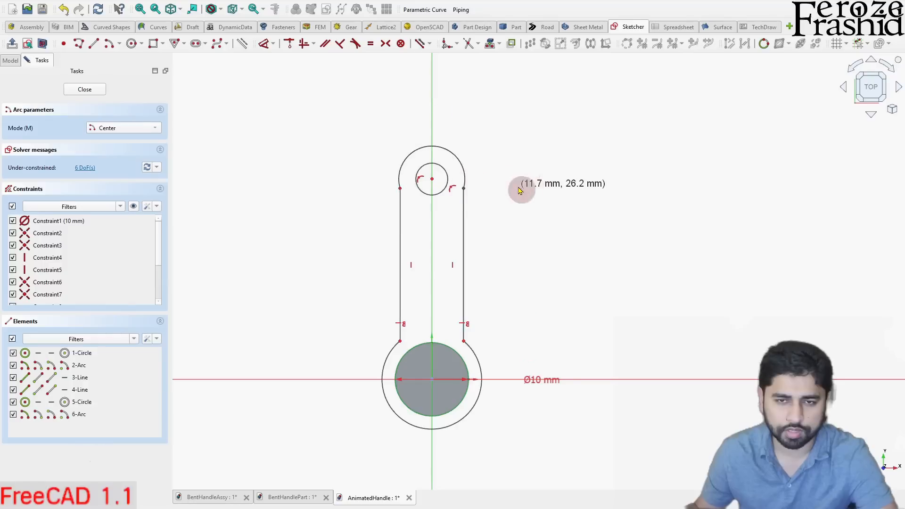
pyautogui.rightClick(521, 189)
# Constrain both vertical lines tangent to the upper arc.
pyautogui.scroll(2, 460, 179)
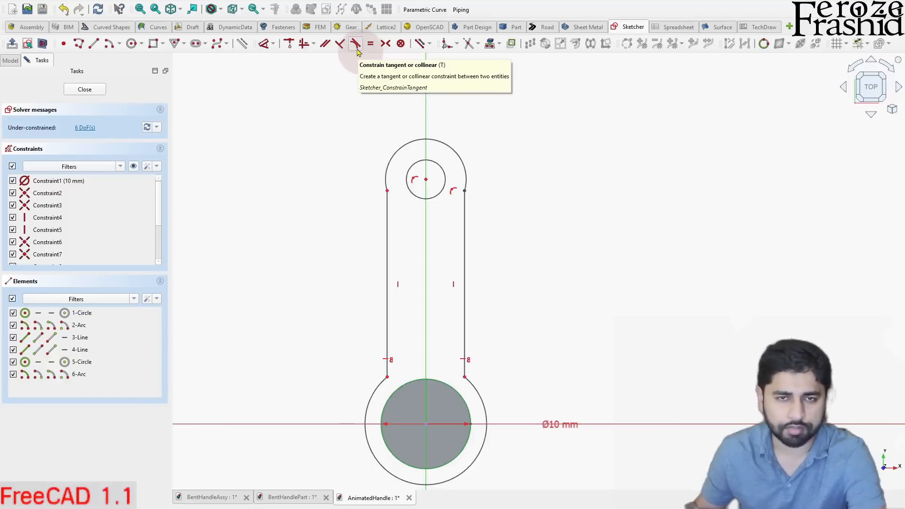
pyautogui.press('t')
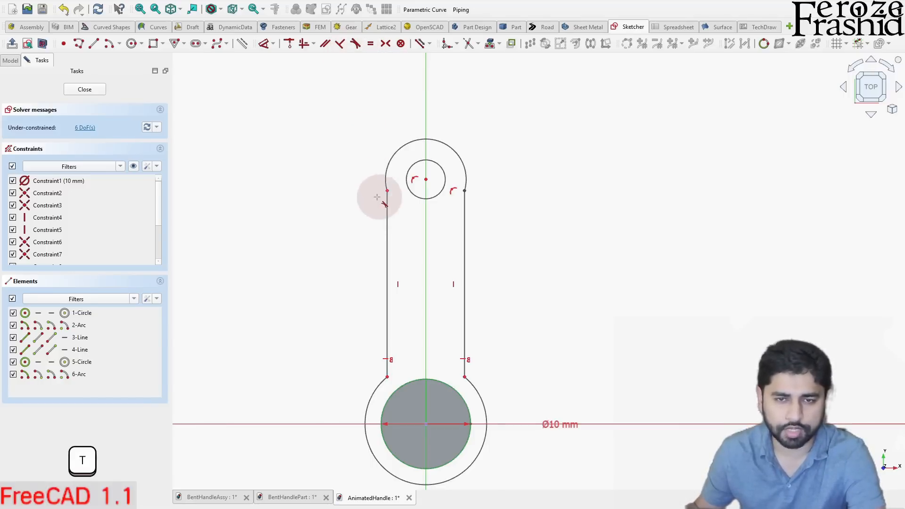
pyautogui.click(387, 210)
pyautogui.click(387, 182)
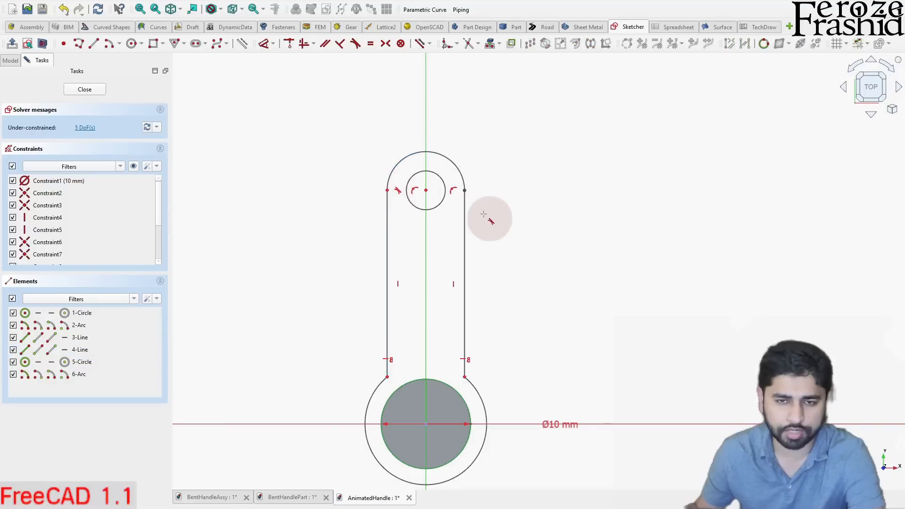
pyautogui.click(465, 211)
pyautogui.click(462, 178)
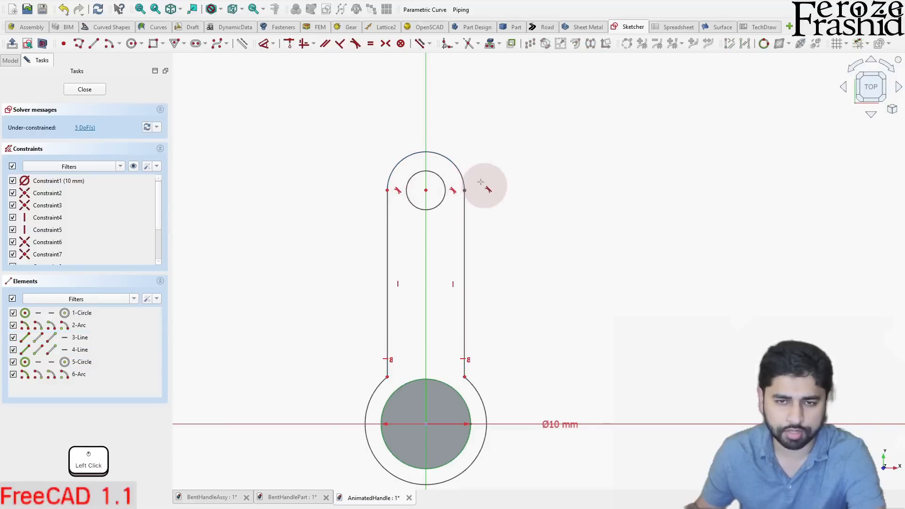
pyautogui.click(533, 186)
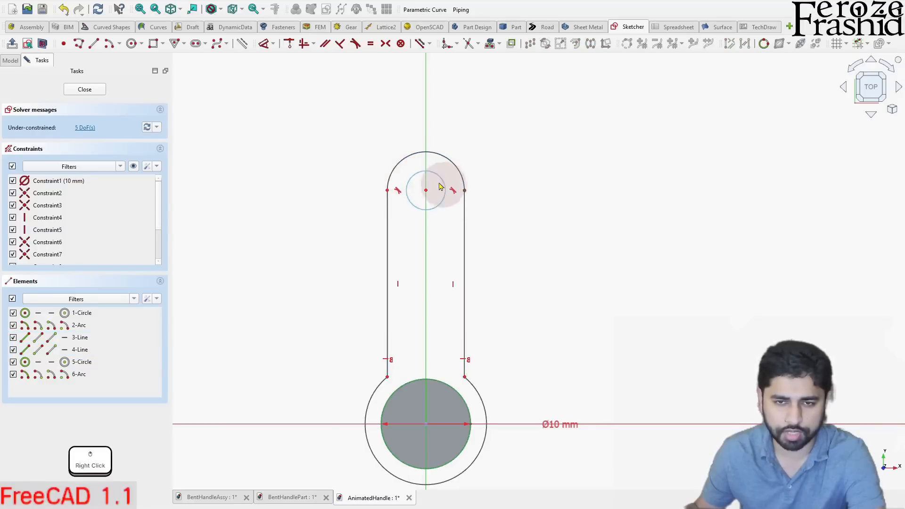
# Dimension the small upper circle with a diameter of 6 mm.
pyautogui.click(437, 208)
pyautogui.press('d')
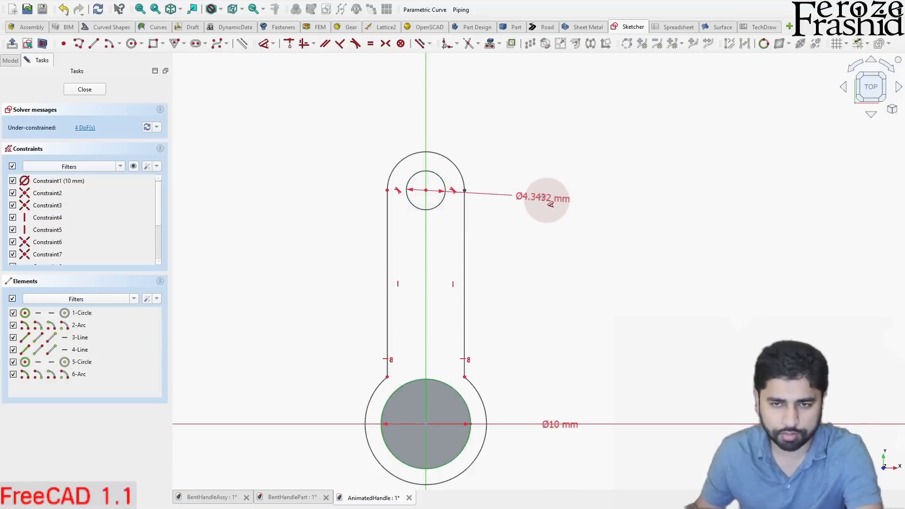
pyautogui.click(545, 200)
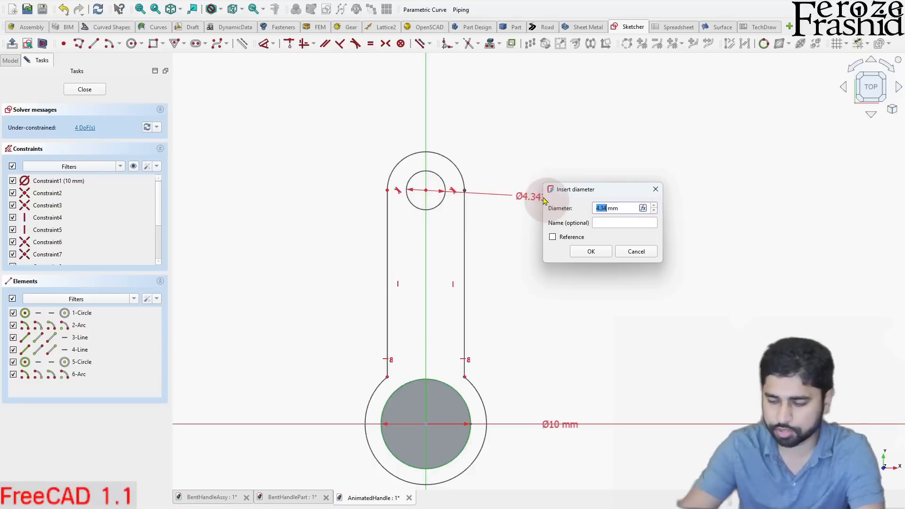
pyautogui.write('6')
pyautogui.press('Return')
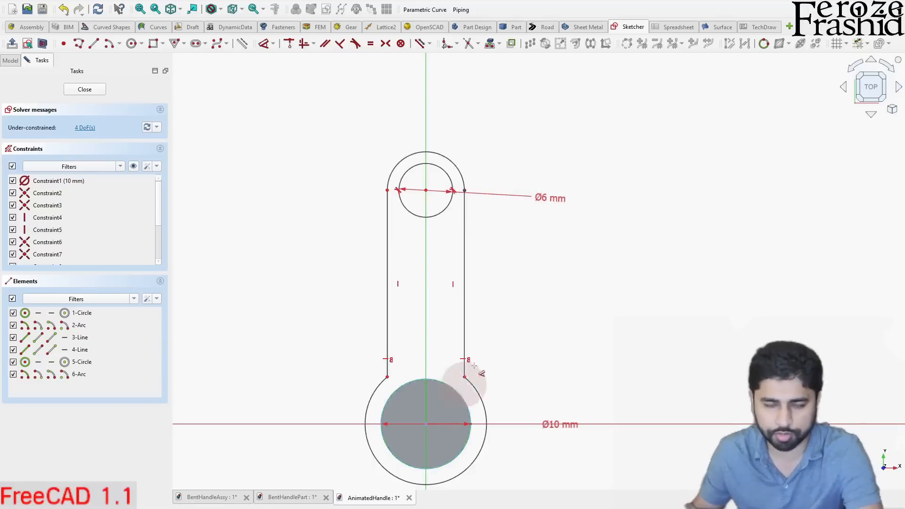
pyautogui.click(458, 167)
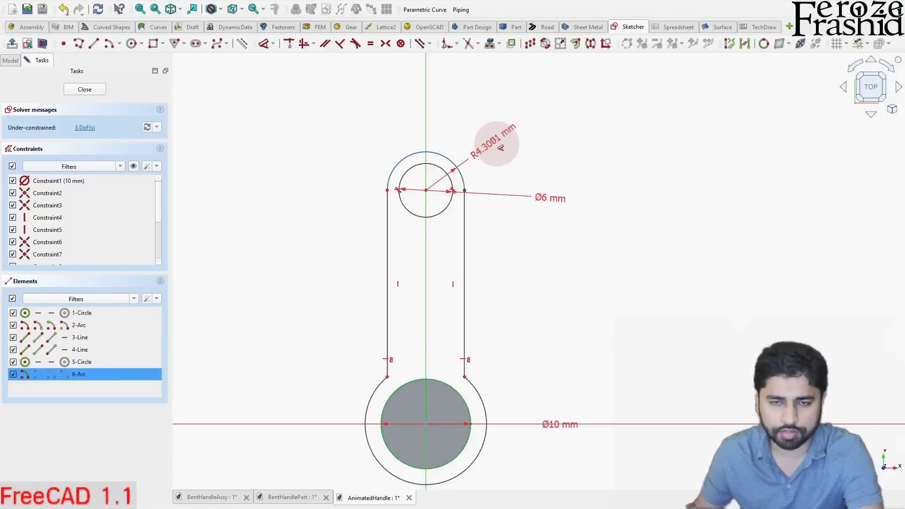
pyautogui.rightClick(493, 140)
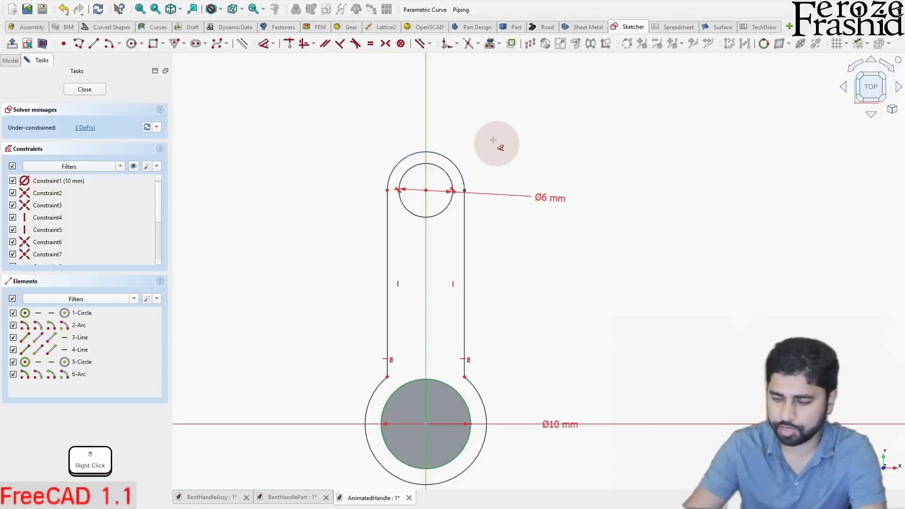
pyautogui.press('6')
pyautogui.press('Return')
pyautogui.scroll(-5, 543, 153)
pyautogui.moveTo(516, 268)
pyautogui.mouseDown(button='middle')
pyautogui.moveTo(417, 344)
pyautogui.moveTo(629, 326)
pyautogui.mouseUp(button='middle')
pyautogui.press('2')
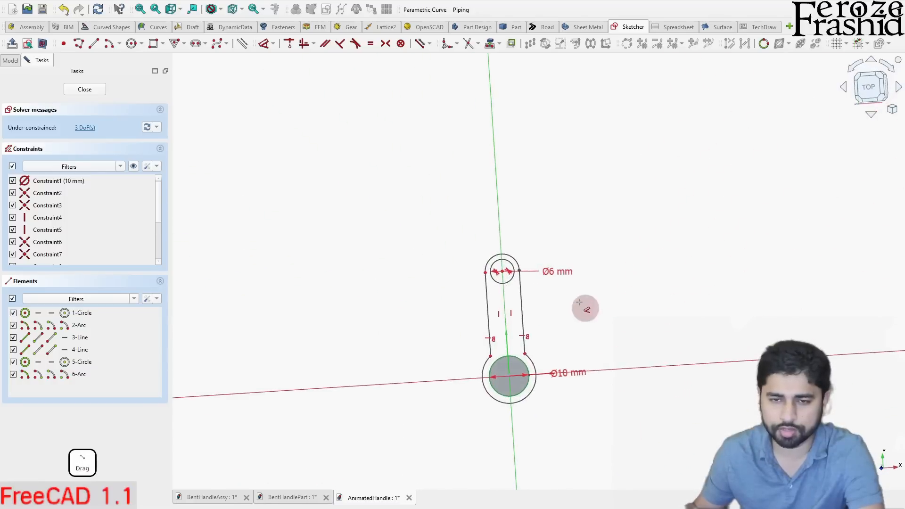
pyautogui.scroll(5, 529, 268)
pyautogui.click(872, 88)
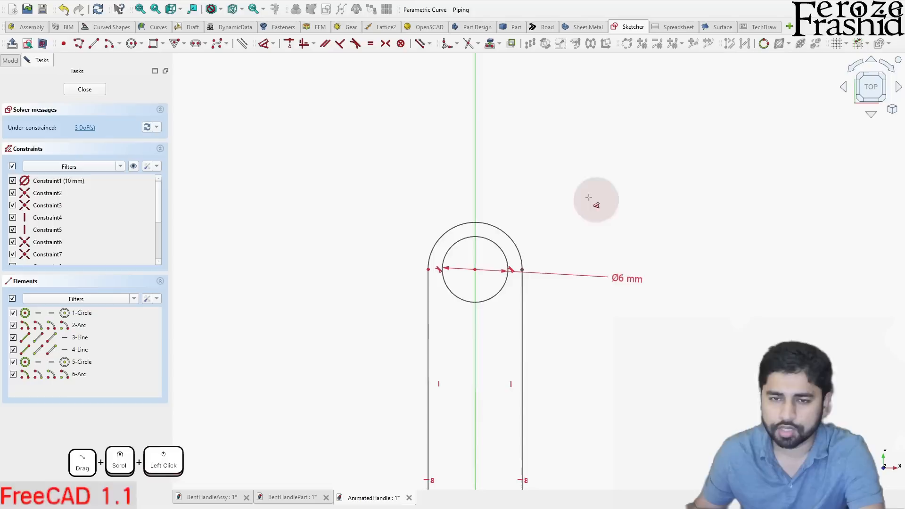
# Dimension the upper arc with a radius of 6 mm.
pyautogui.click(510, 244)
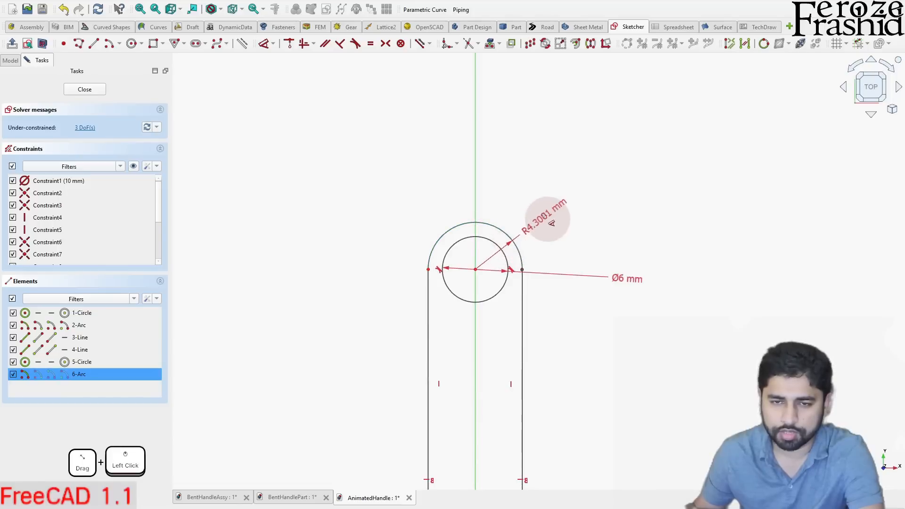
pyautogui.click(552, 213)
pyautogui.write('6')
pyautogui.press('Return')
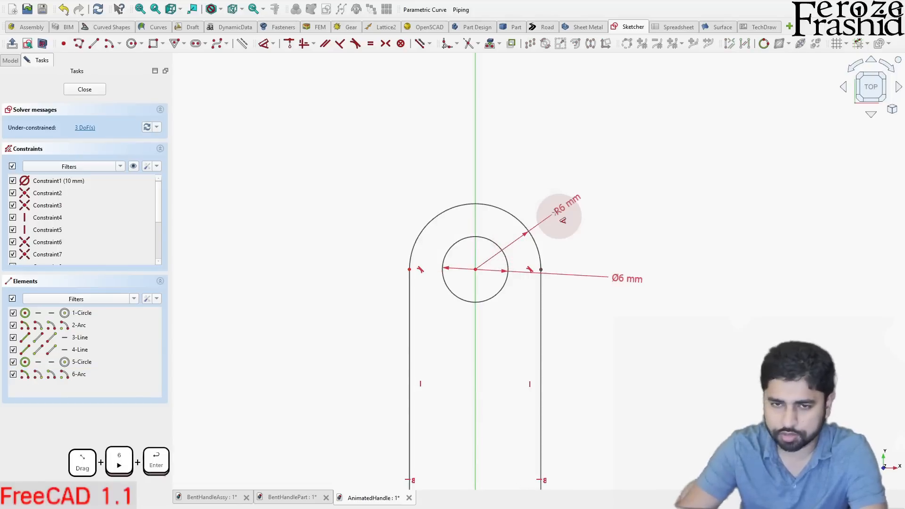
# Change the small upper circle's diameter to 5 mm and the upper arc's radius to 5 mm.
pyautogui.scroll(-5, 535, 243)
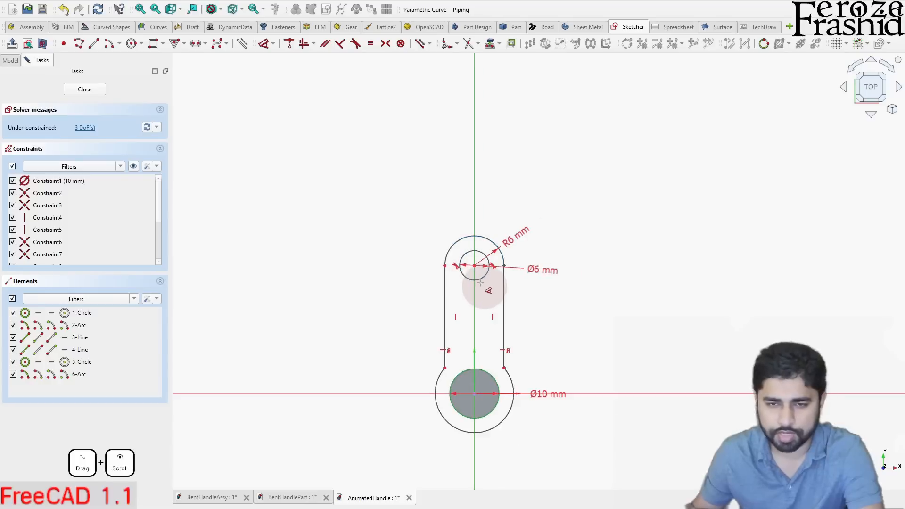
pyautogui.scroll(2, 481, 283)
pyautogui.rightClick(551, 290)
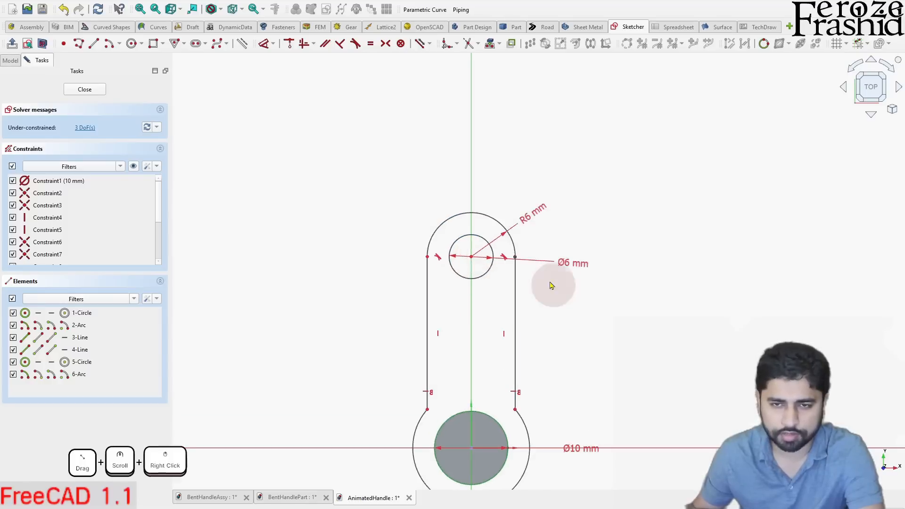
pyautogui.click(575, 265)
pyautogui.doubleClick(575, 268)
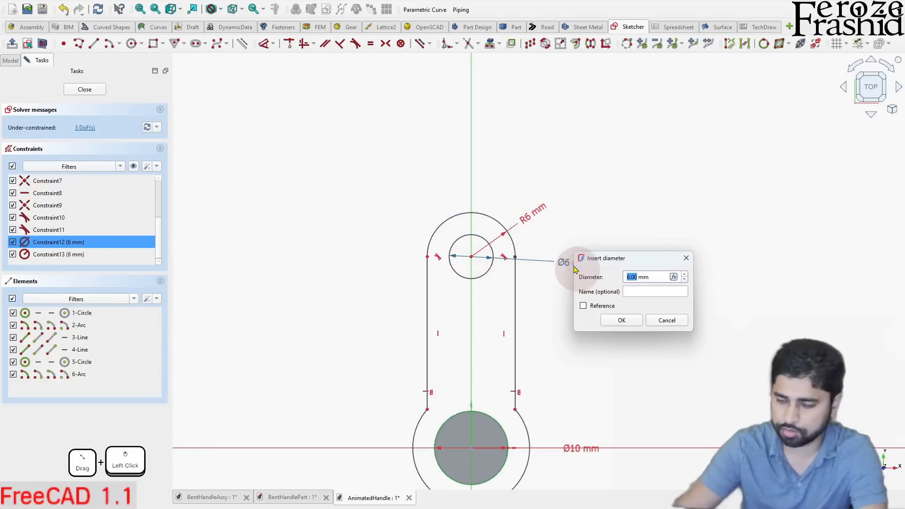
pyautogui.press('Return')
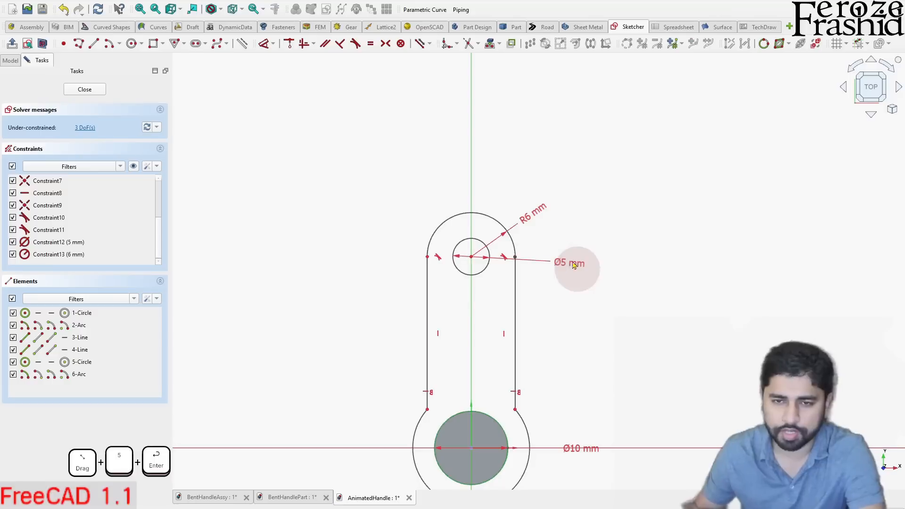
pyautogui.doubleClick(541, 217)
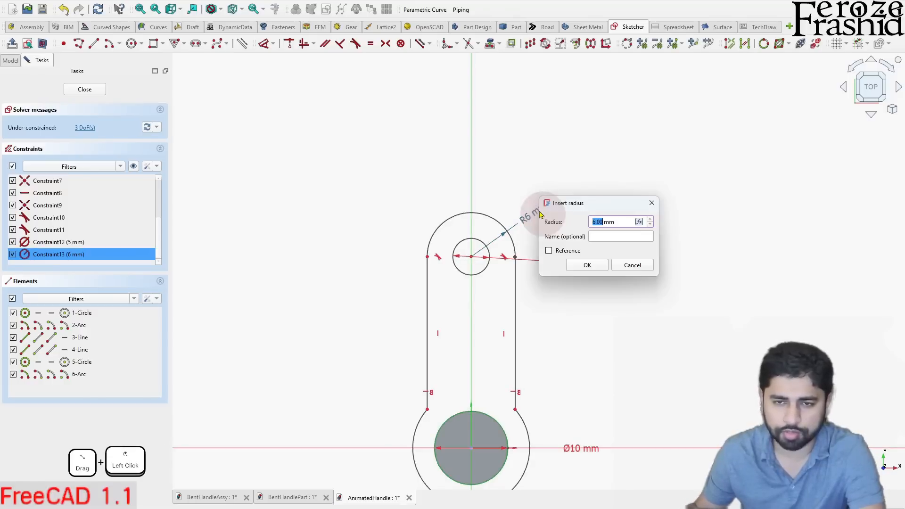
pyautogui.press('Return')
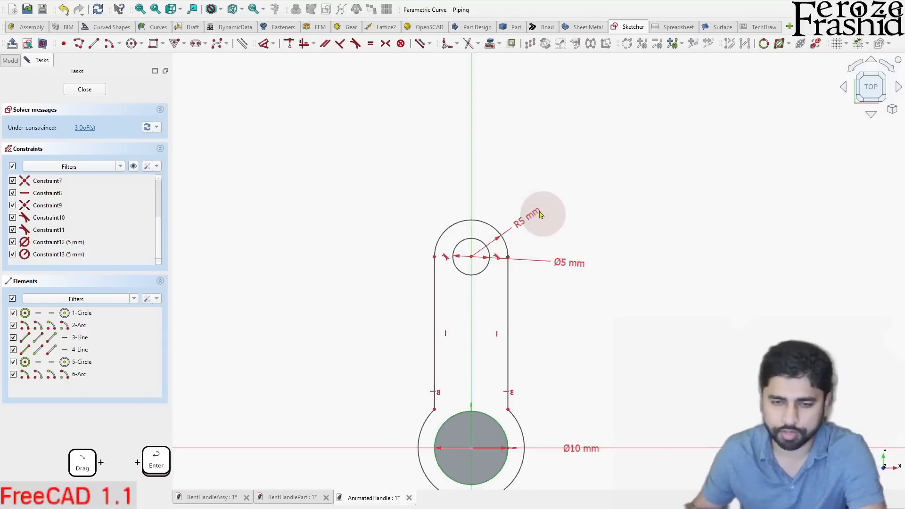
# Dimension the large lower arc around the shaft with a radius of 8 mm.
pyautogui.scroll(-2, 542, 217)
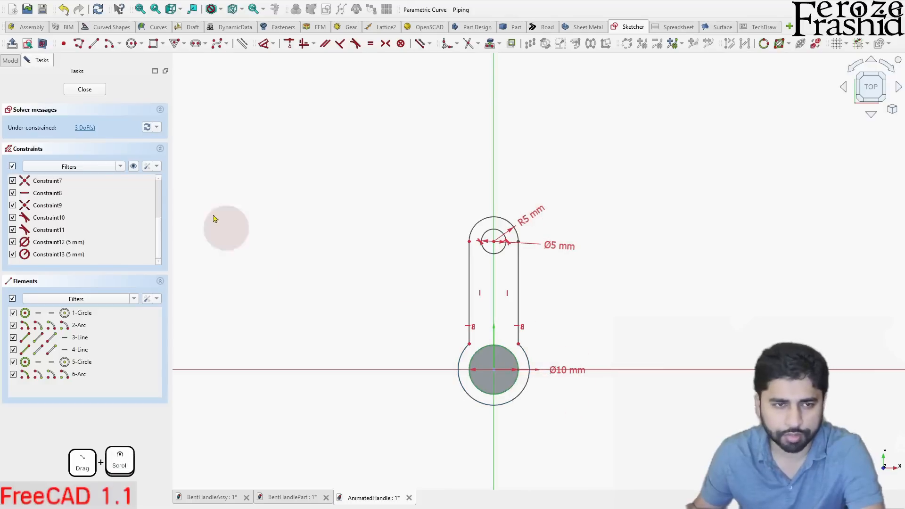
pyautogui.scroll(2, 517, 376)
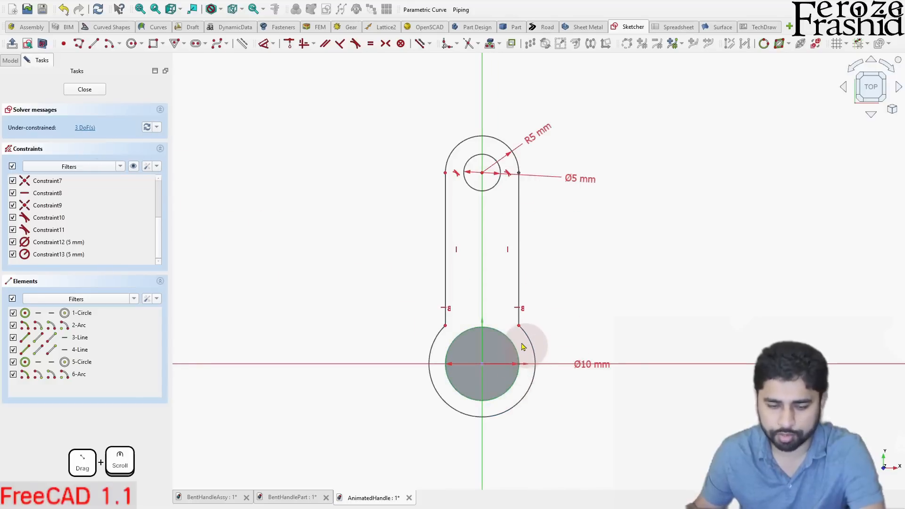
pyautogui.click(527, 382)
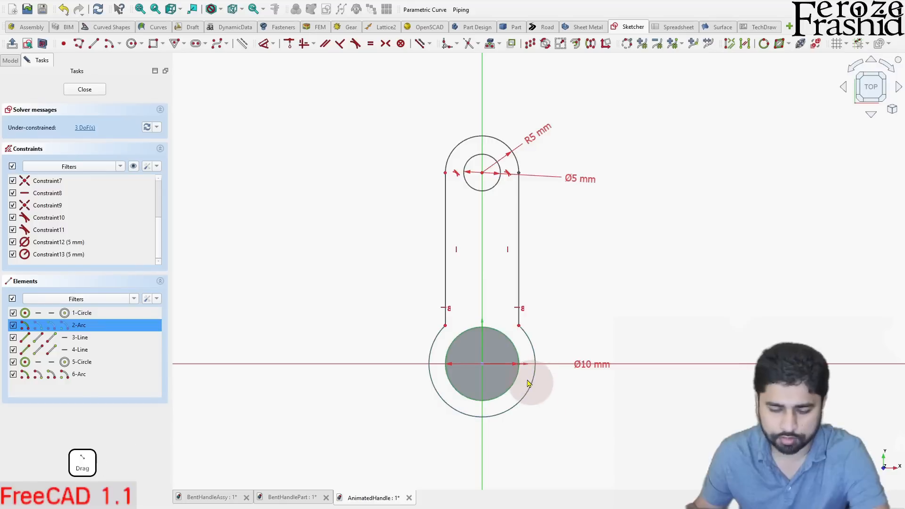
pyautogui.press('d')
pyautogui.click(569, 427)
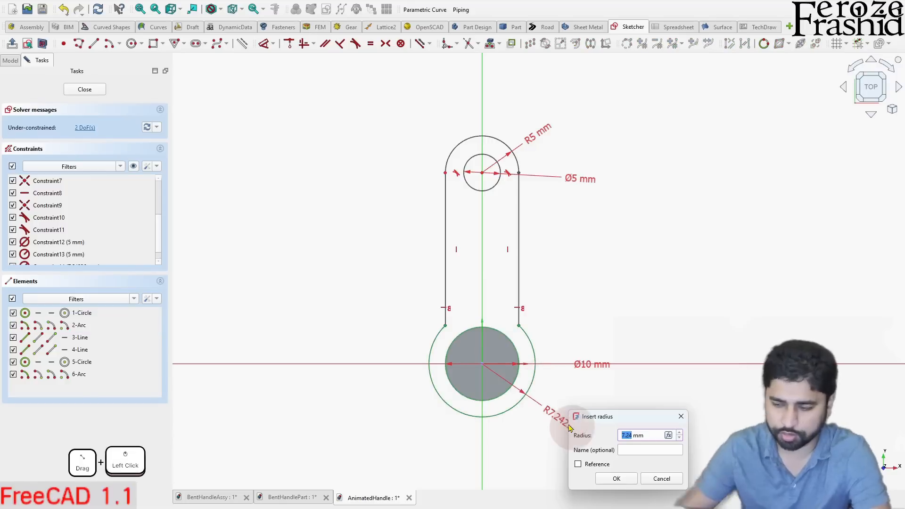
pyautogui.write('8')
pyautogui.press('Return')
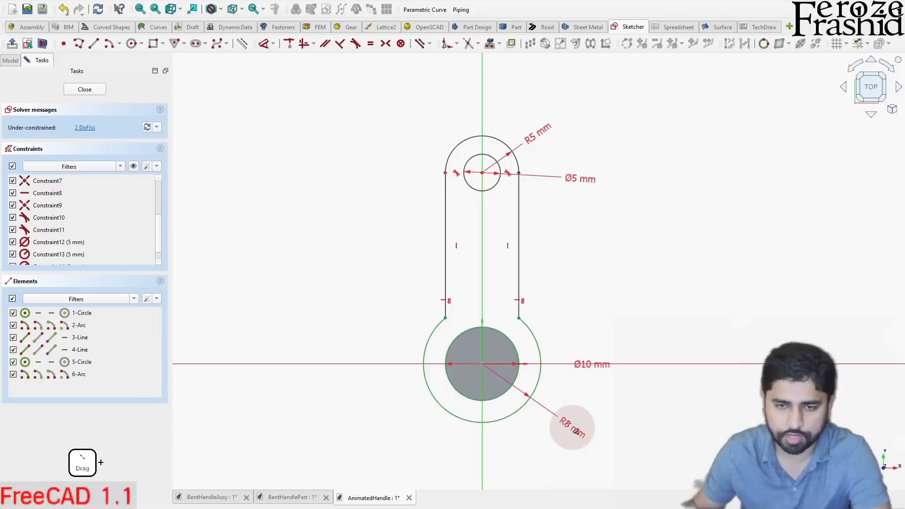
pyautogui.rightClick(586, 264)
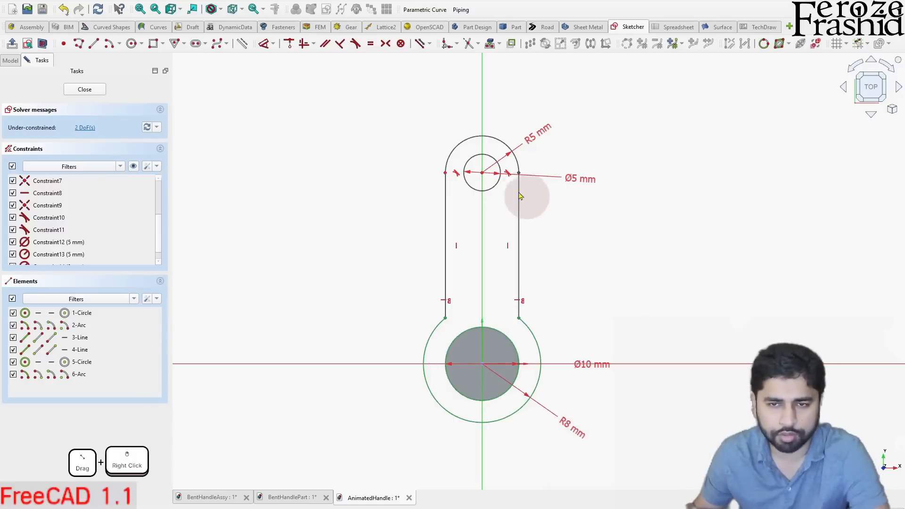
# Shift the small circle upward, try to make the upper arc's right end coincident with the right vertical line's upper end, and undo that constraint.
pyautogui.moveTo(484, 181)
pyautogui.mouseDown()
pyautogui.moveTo(485, 191)
pyautogui.moveTo(485, 156)
pyautogui.mouseUp()
pyautogui.scroll(2, 519, 166)
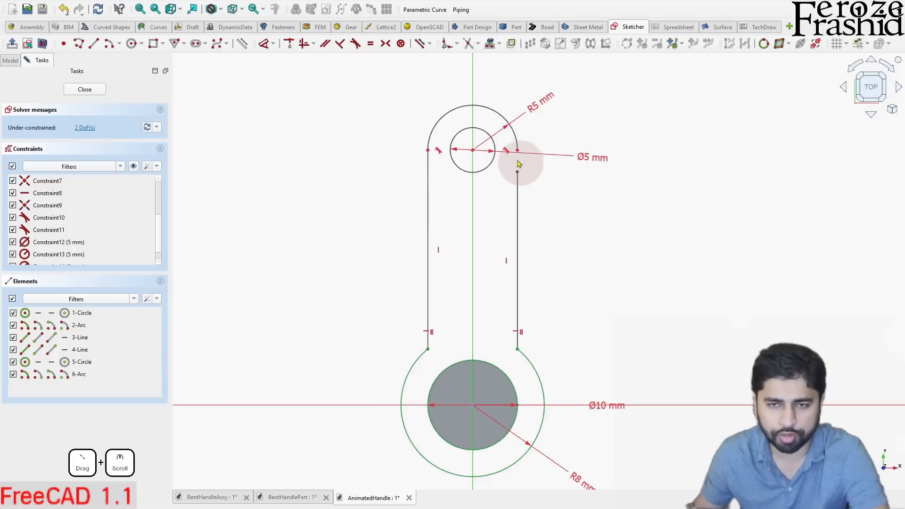
pyautogui.click(518, 151)
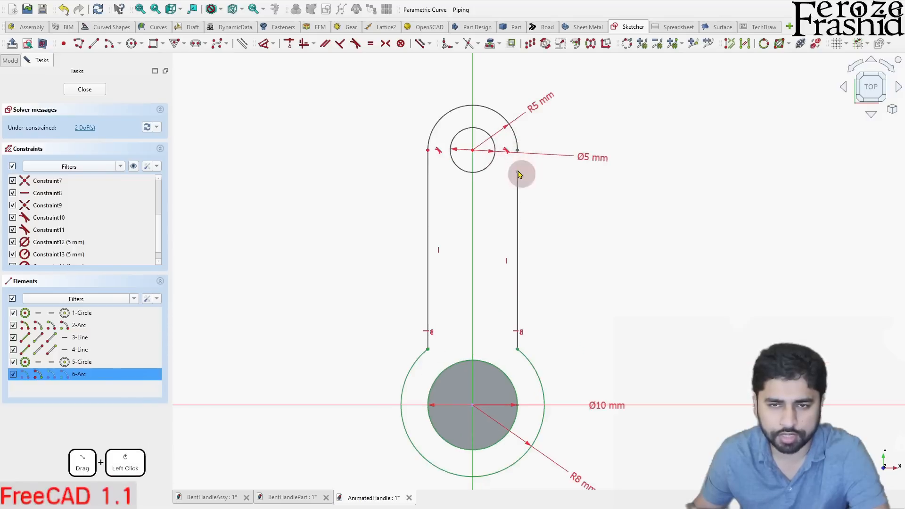
pyautogui.click(518, 173)
pyautogui.press('c')
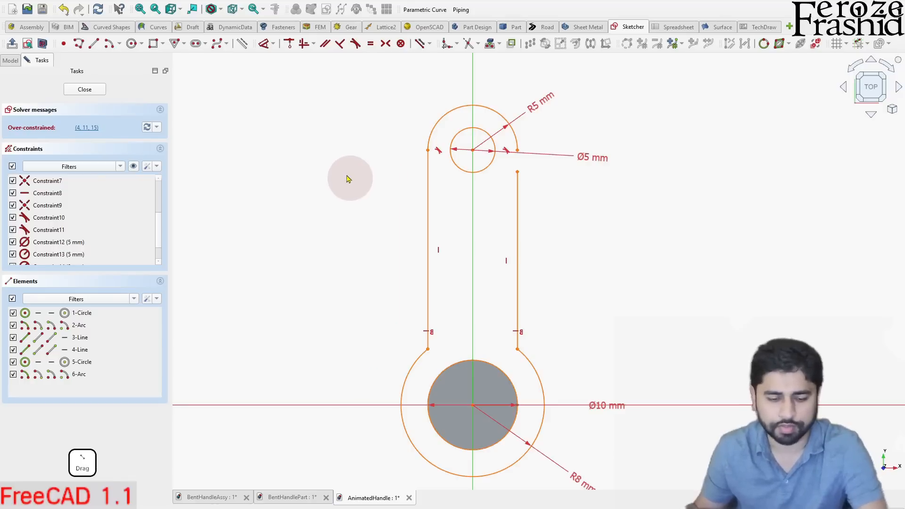
pyautogui.hotkey('ctrl', 'z')
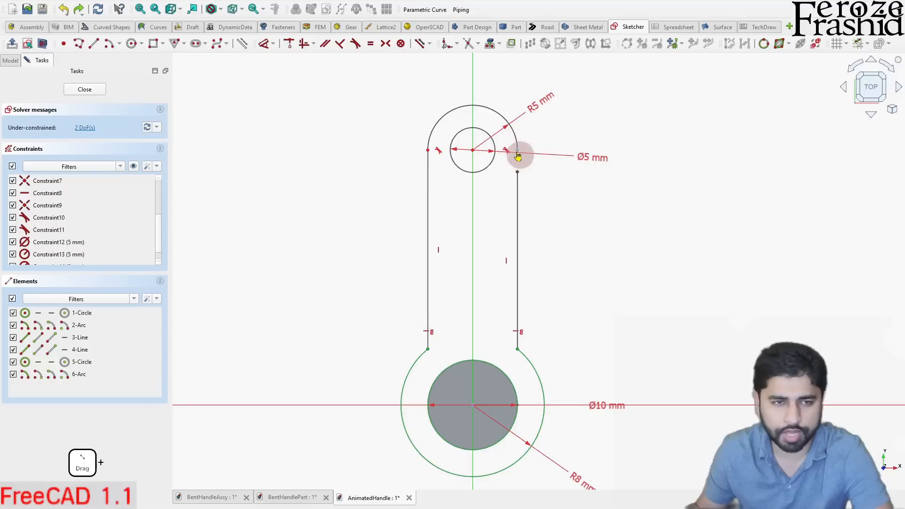
# Move the small circle's diameter label clear and delete the tangent constraint between the upper arc and the right vertical line.
pyautogui.moveTo(518, 156); pyautogui.dragTo(514, 162)
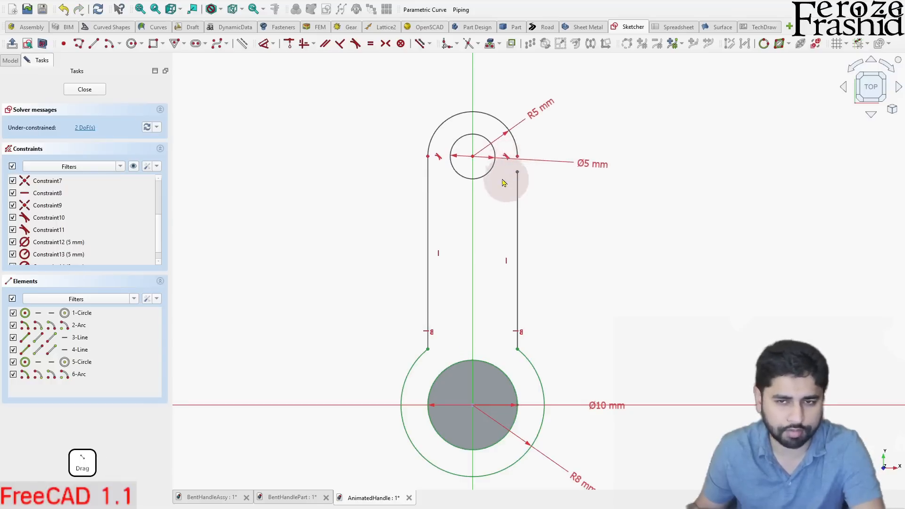
pyautogui.click(505, 163)
pyautogui.moveTo(576, 162); pyautogui.dragTo(575, 127)
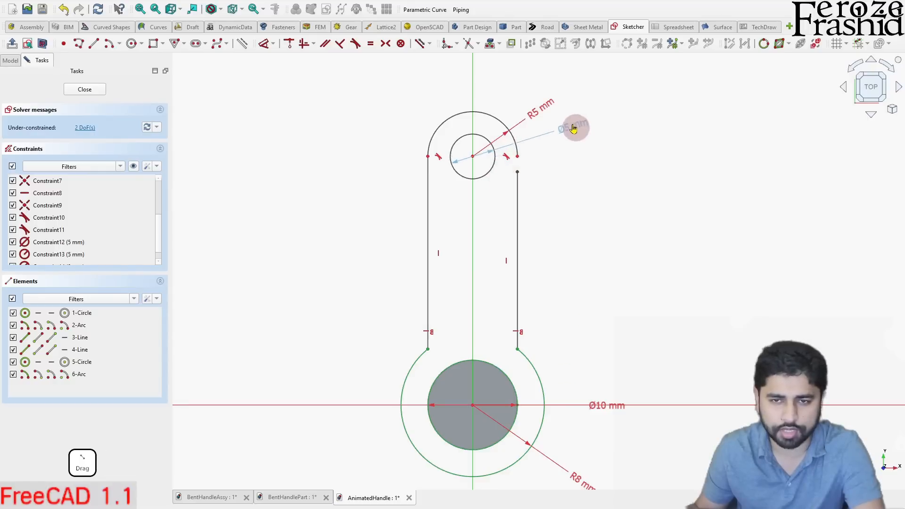
pyautogui.click(505, 158)
pyautogui.press('Delete')
# Make the upper arc's right end coincident with the right vertical line's upper end and shift the joined point slightly down.
pyautogui.click(516, 167)
pyautogui.moveTo(518, 162)
pyautogui.mouseDown()
pyautogui.moveTo(519, 184)
pyautogui.moveTo(519, 154)
pyautogui.moveTo(531, 173)
pyautogui.moveTo(519, 156)
pyautogui.mouseUp()
pyautogui.click(521, 157)
pyautogui.click(515, 173)
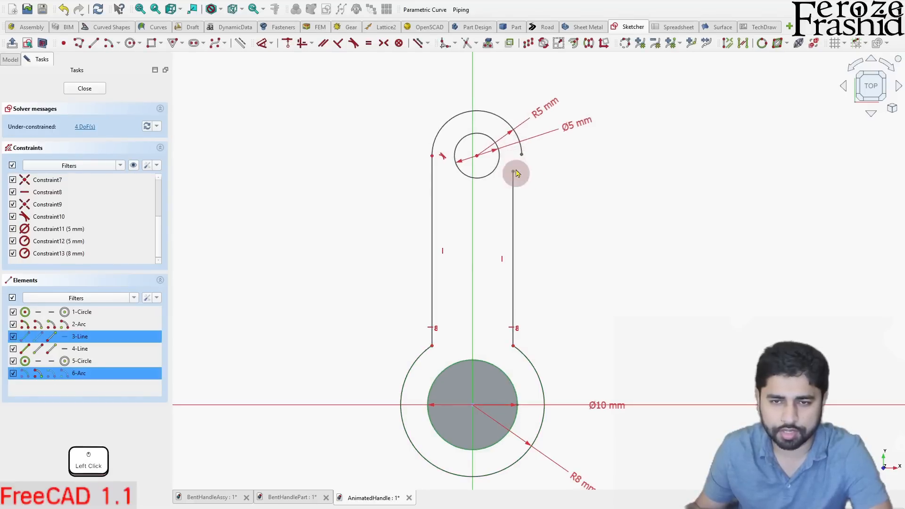
pyautogui.press('c')
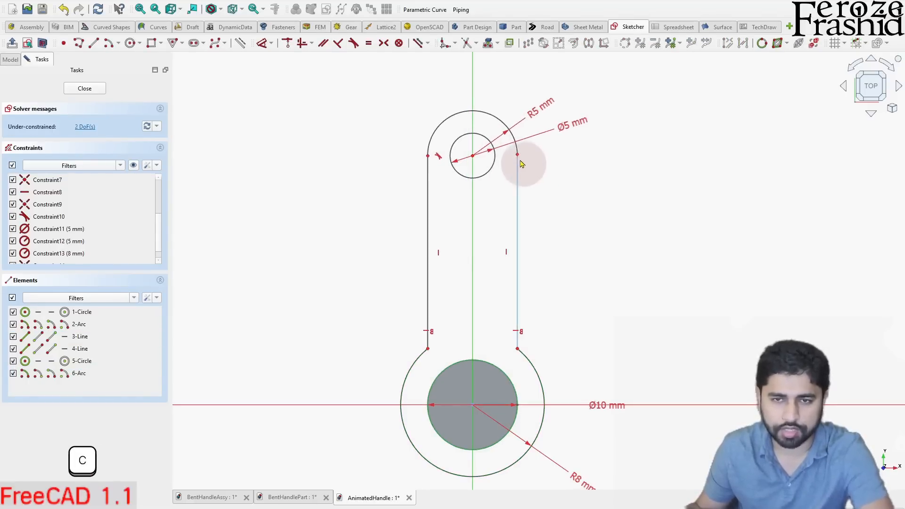
pyautogui.moveTo(519, 159); pyautogui.dragTo(519, 176)
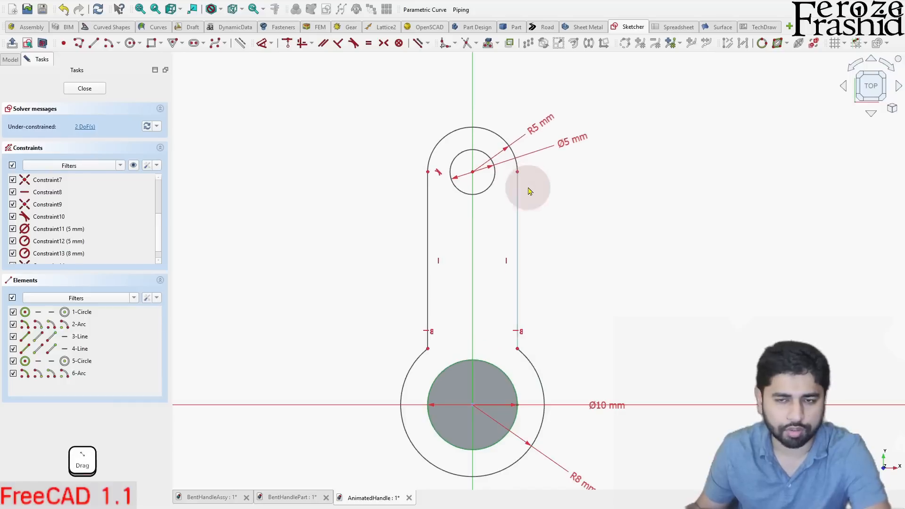
# Shift the small circle slightly down and make the upper arc tangent to the right vertical line.
pyautogui.moveTo(482, 177)
pyautogui.mouseDown()
pyautogui.moveTo(478, 211)
pyautogui.moveTo(478, 167)
pyautogui.moveTo(477, 199)
pyautogui.moveTo(477, 173)
pyautogui.moveTo(476, 188)
pyautogui.mouseUp()
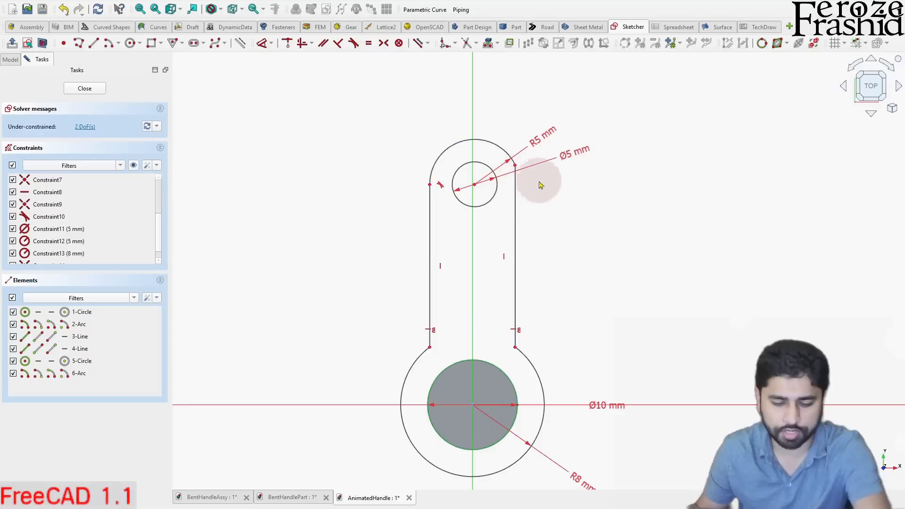
pyautogui.press('t')
pyautogui.click(496, 150)
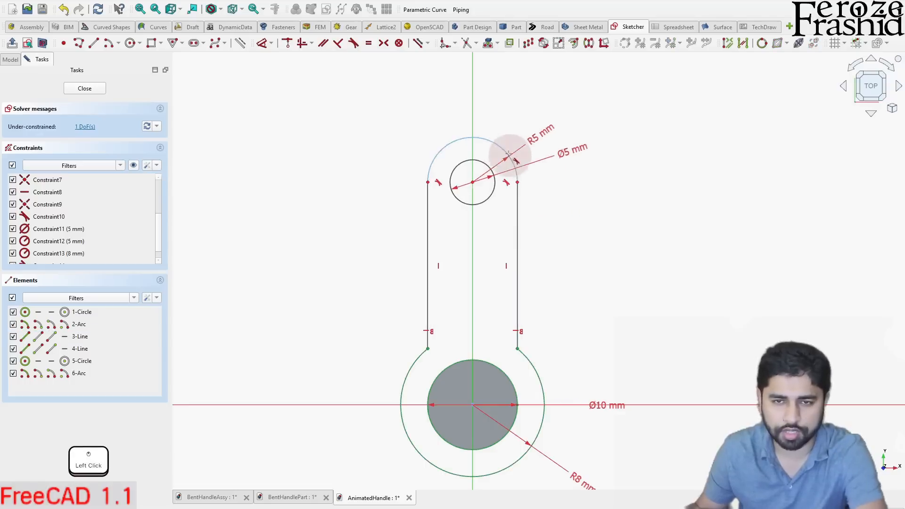
pyautogui.rightClick(473, 202)
# Shift the small circle further down towards the shaft and move its diameter label clear of the radius label.
pyautogui.moveTo(475, 187); pyautogui.dragTo(482, 222)
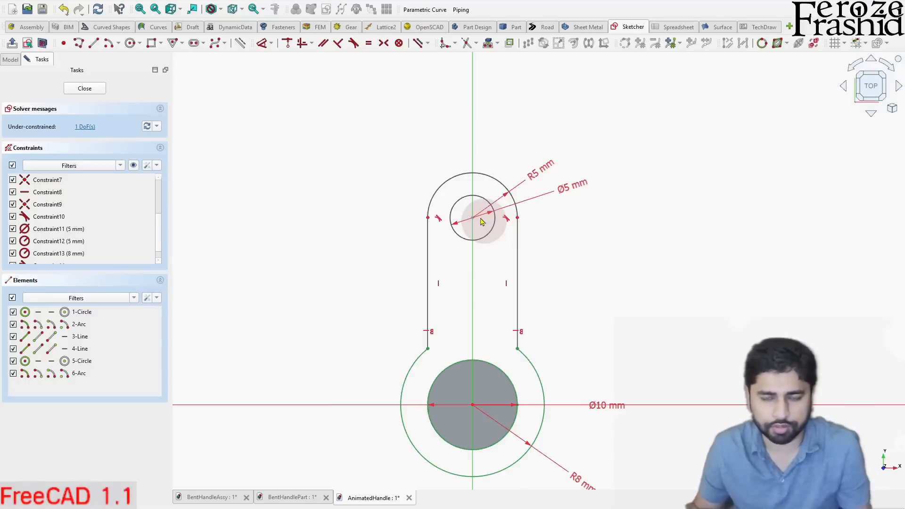
pyautogui.moveTo(579, 186); pyautogui.dragTo(511, 151)
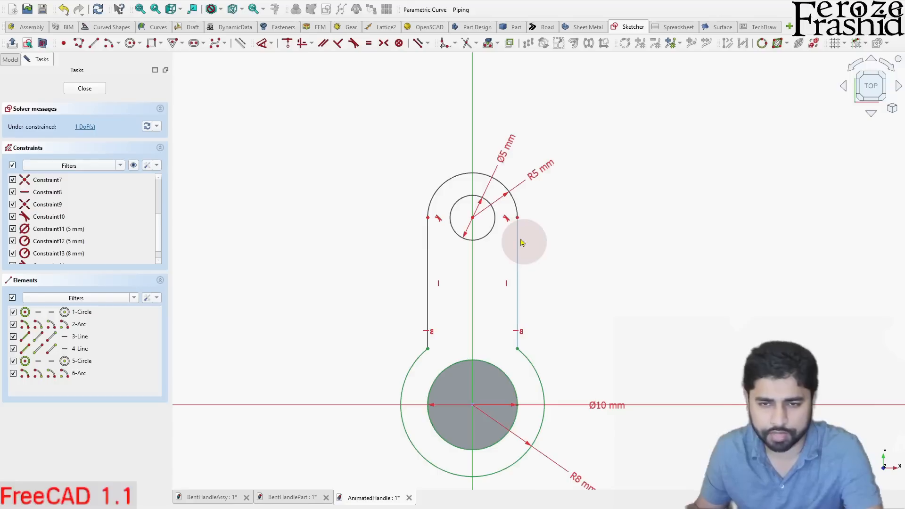
pyautogui.click(553, 241)
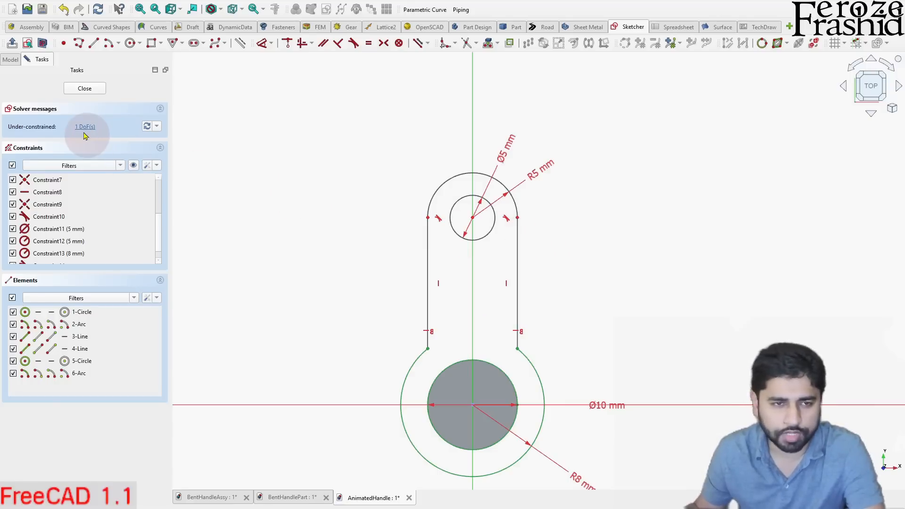
pyautogui.click(518, 265)
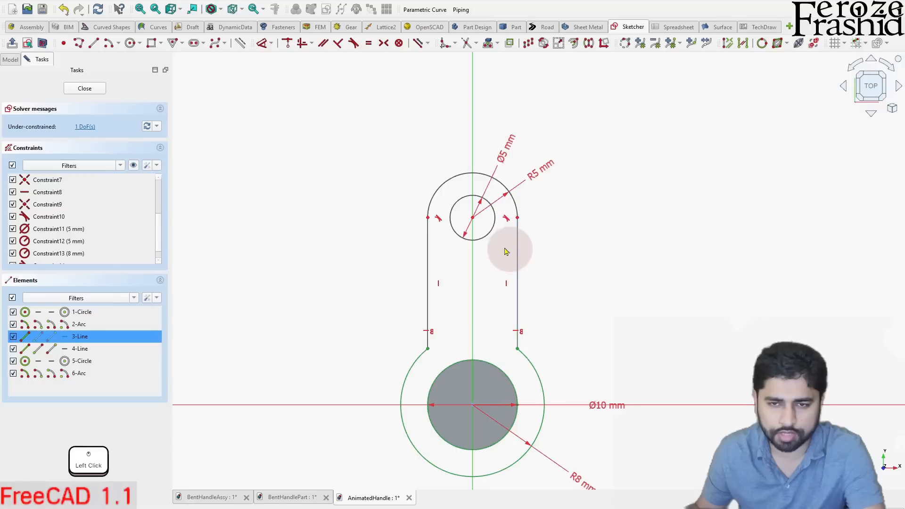
pyautogui.click(498, 269)
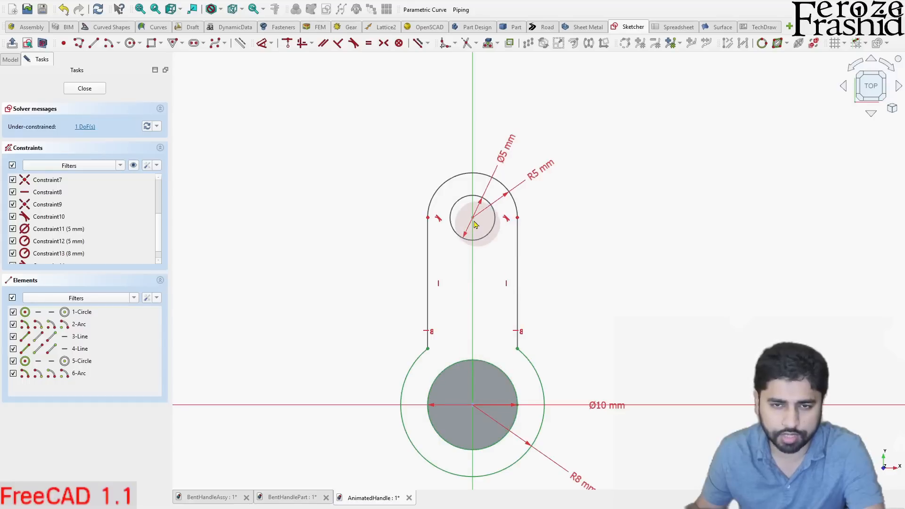
pyautogui.click(499, 257)
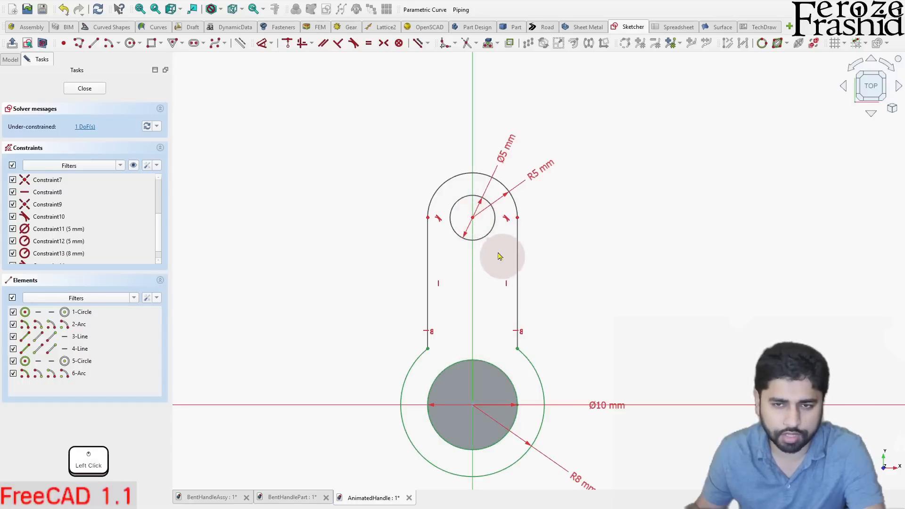
# Dimension the vertical distance between the shaft centre and the small circle's centre as 20 mm.
pyautogui.click(474, 222)
pyautogui.press('d')
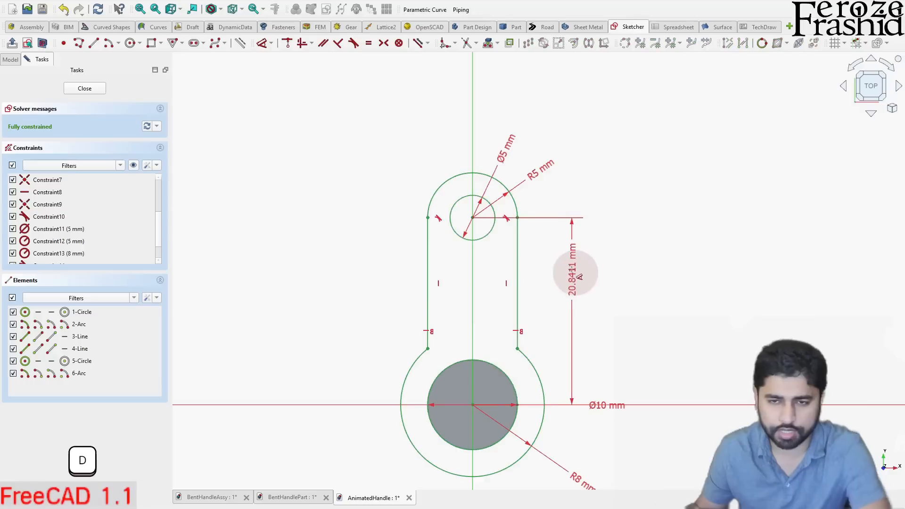
pyautogui.click(573, 292)
pyautogui.write('20')
# Name the 20 mm distance constraint CrankLength, accept it and finish editing the sketch.
pyautogui.click(637, 315)
pyautogui.write('CrantLength')
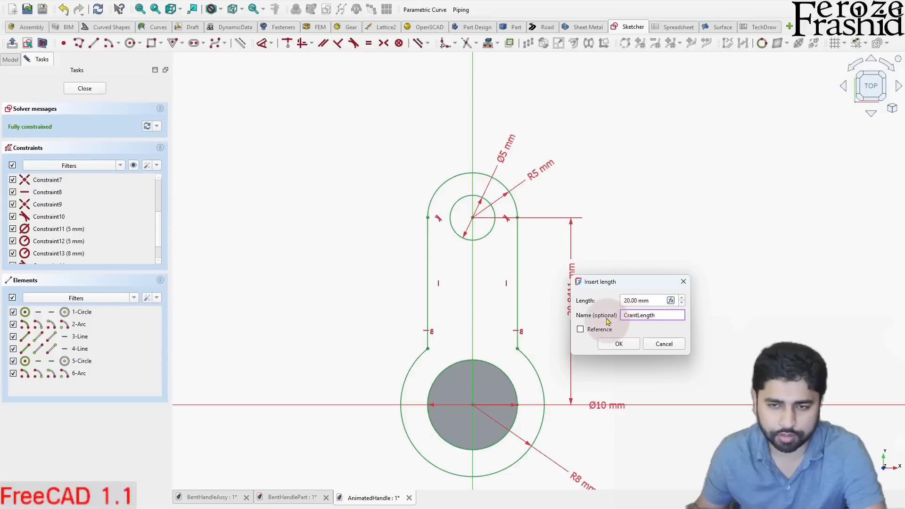
pyautogui.click(637, 315)
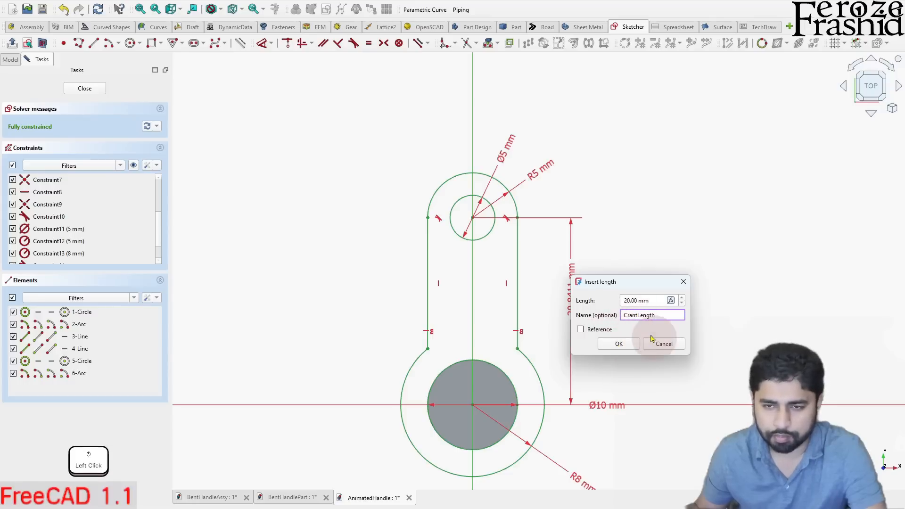
pyautogui.press('BackSpace')
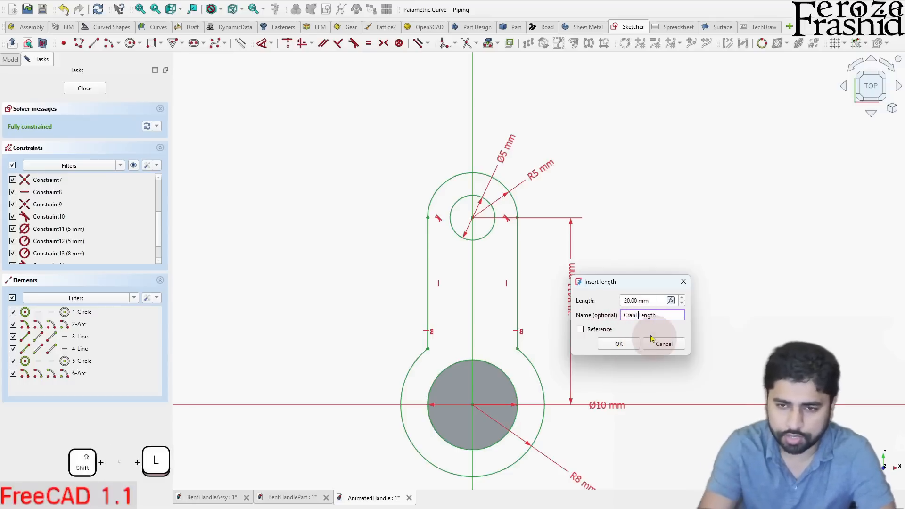
pyautogui.write('k')
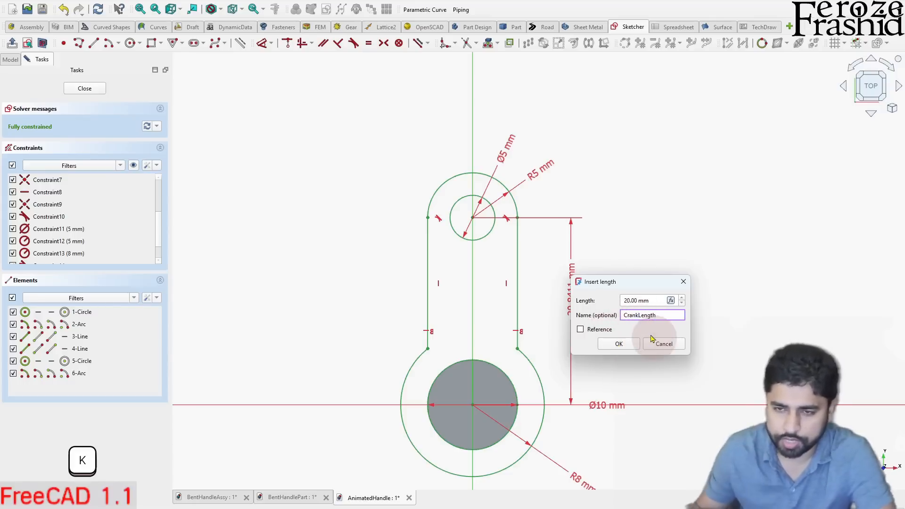
pyautogui.click(627, 316)
pyautogui.moveTo(627, 316); pyautogui.dragTo(640, 318)
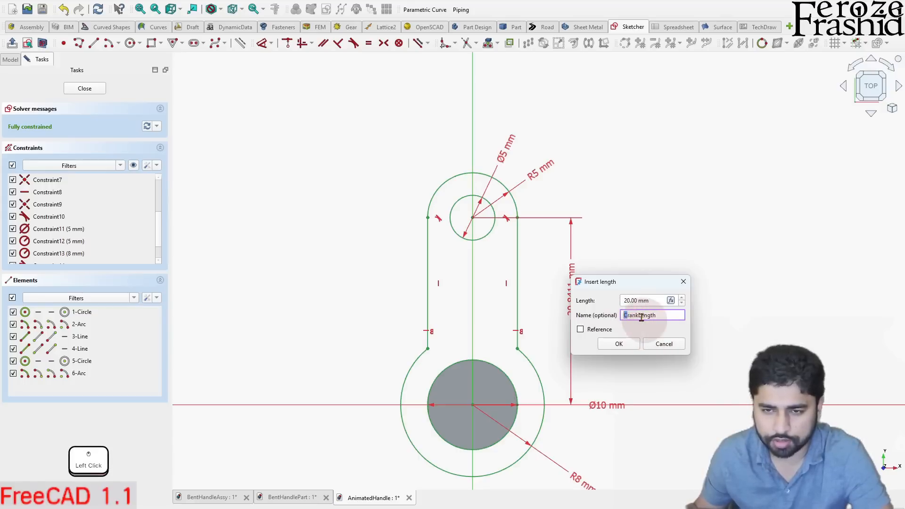
pyautogui.click(640, 318)
pyautogui.click(648, 317)
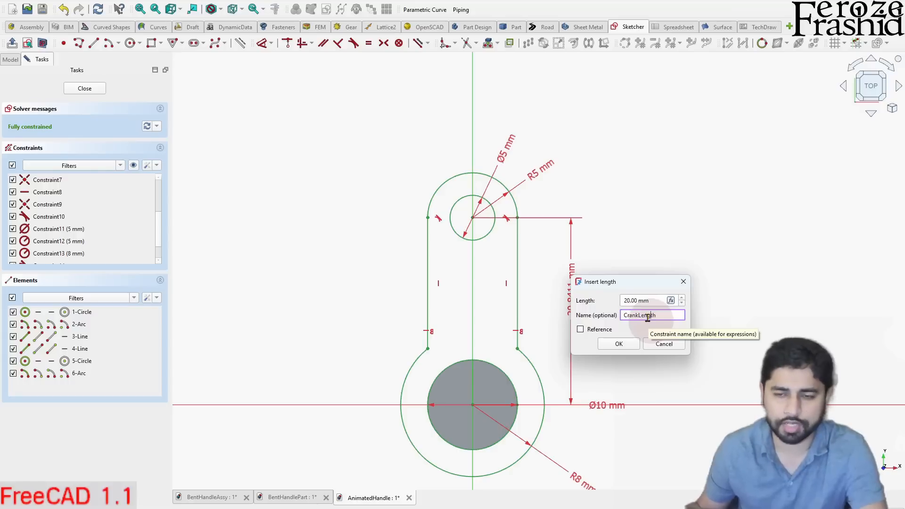
pyautogui.click(627, 344)
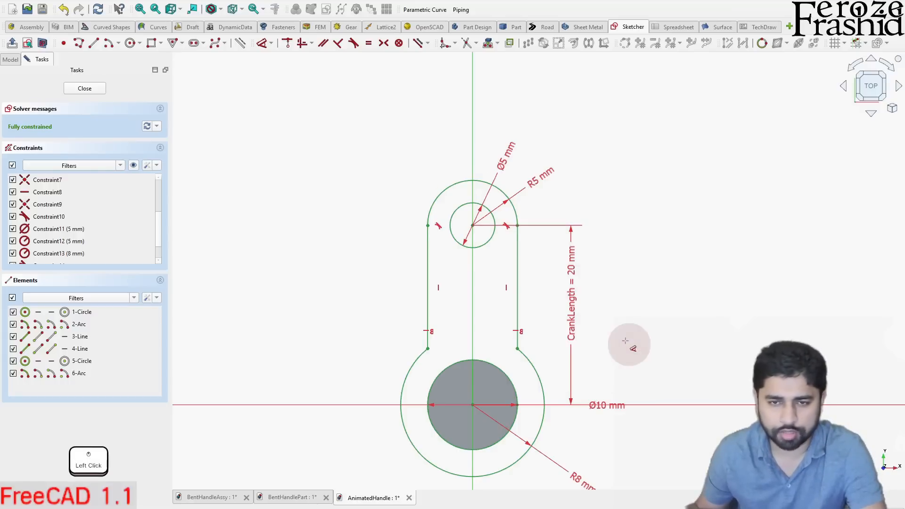
pyautogui.click(89, 88)
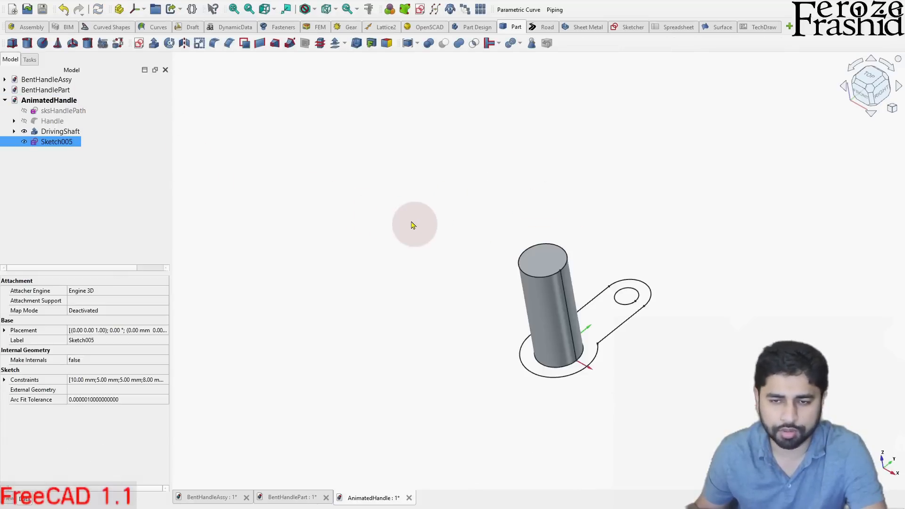
# Examine the named and unnamed constraints in the finished crank sketch's properties.
pyautogui.click(57, 158)
pyautogui.click(57, 143)
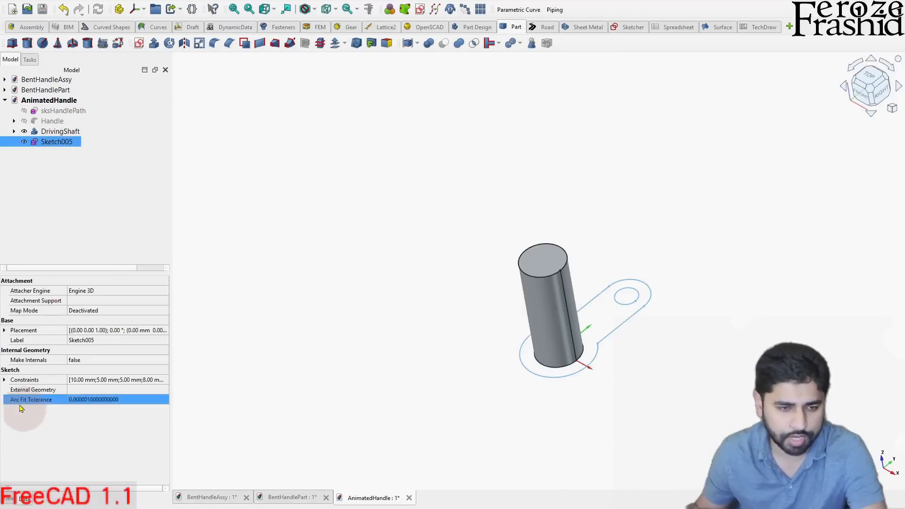
pyautogui.click(8, 380)
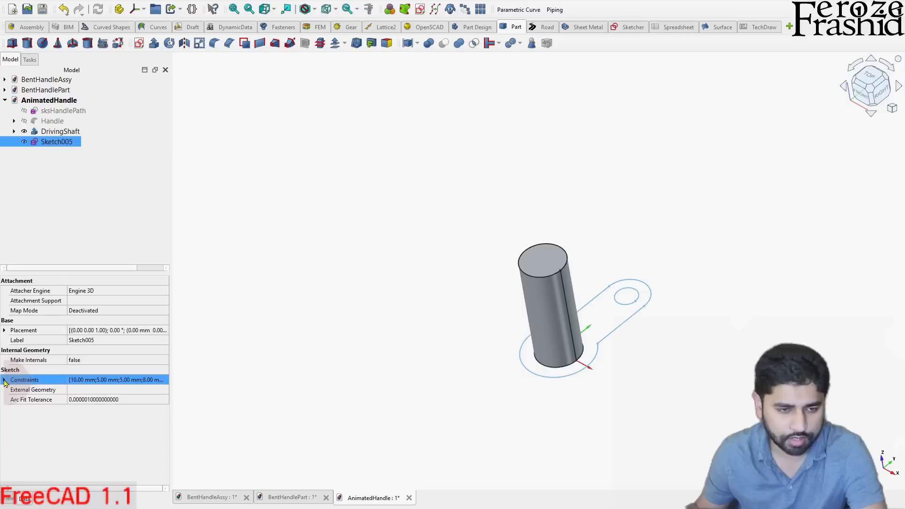
pyautogui.click(5, 380)
pyautogui.click(38, 390)
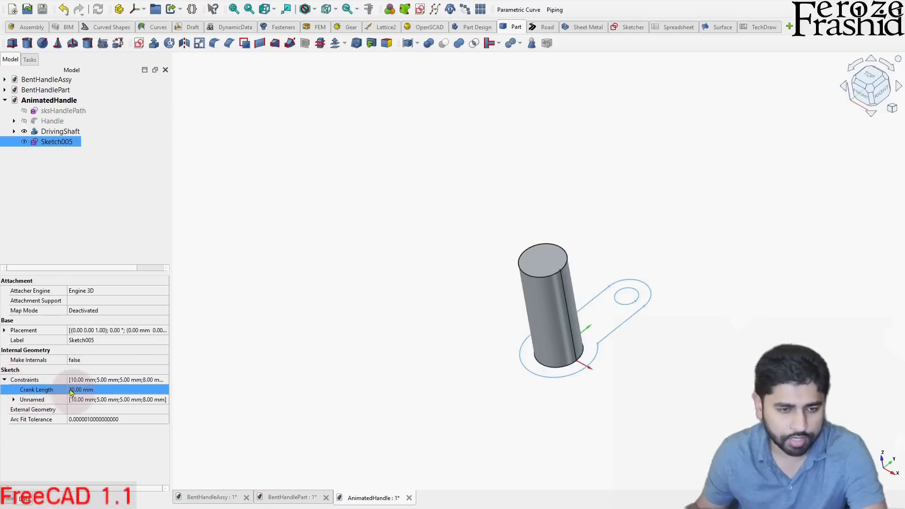
pyautogui.click(59, 399)
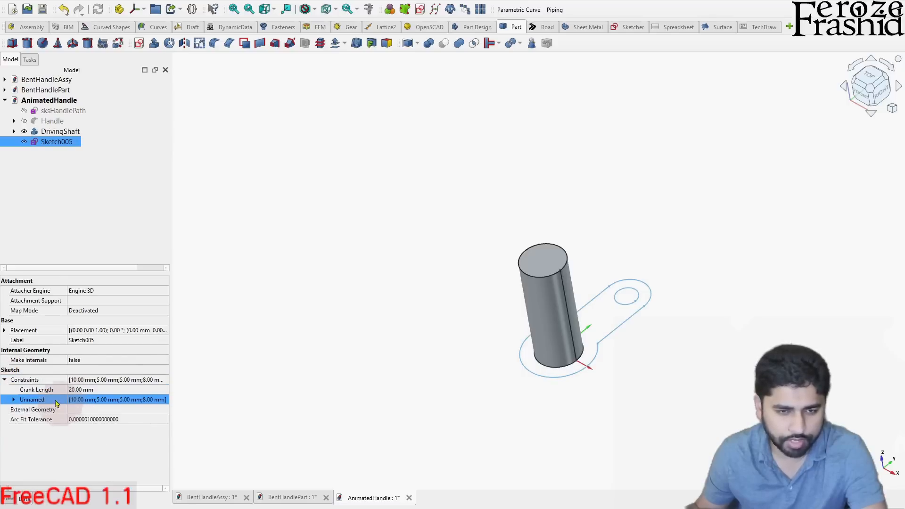
pyautogui.click(14, 401)
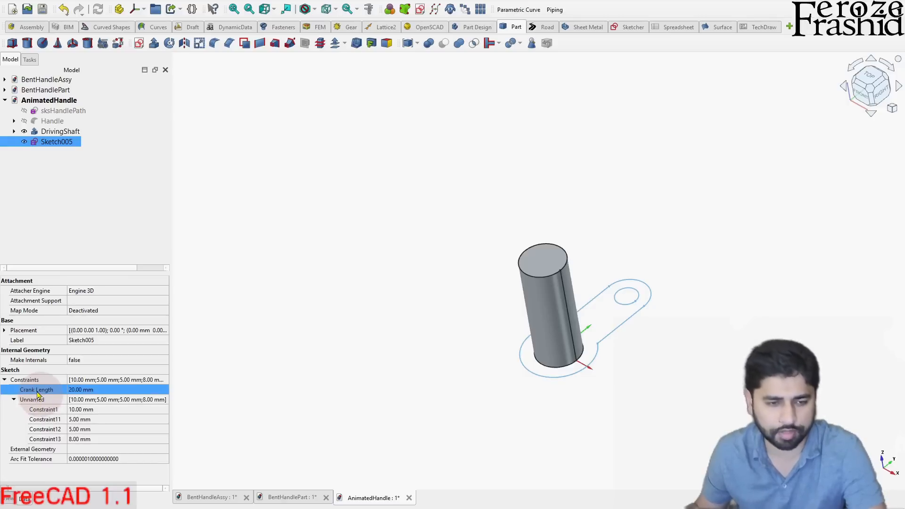
# Rename the crank sketch as sksCrank.
pyautogui.click(54, 160)
pyautogui.click(56, 144)
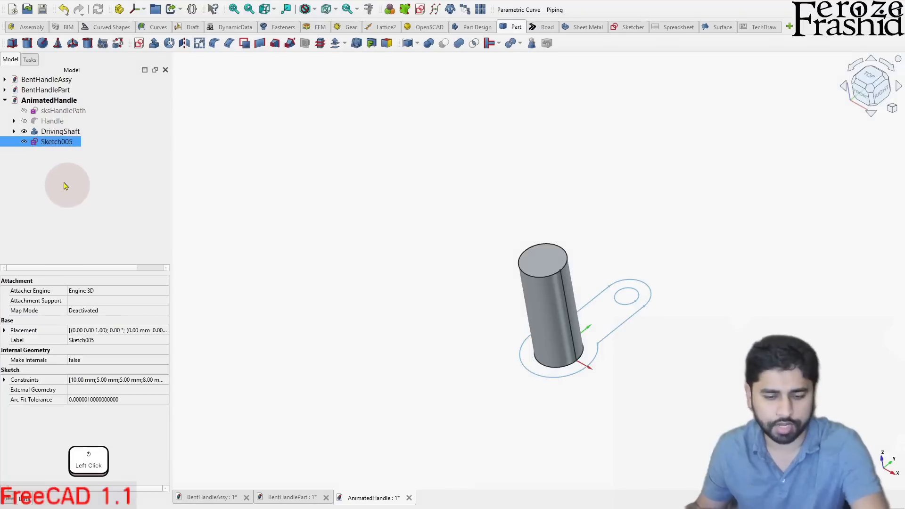
pyautogui.press('F2')
pyautogui.write('sksCrank')
pyautogui.press('Return')
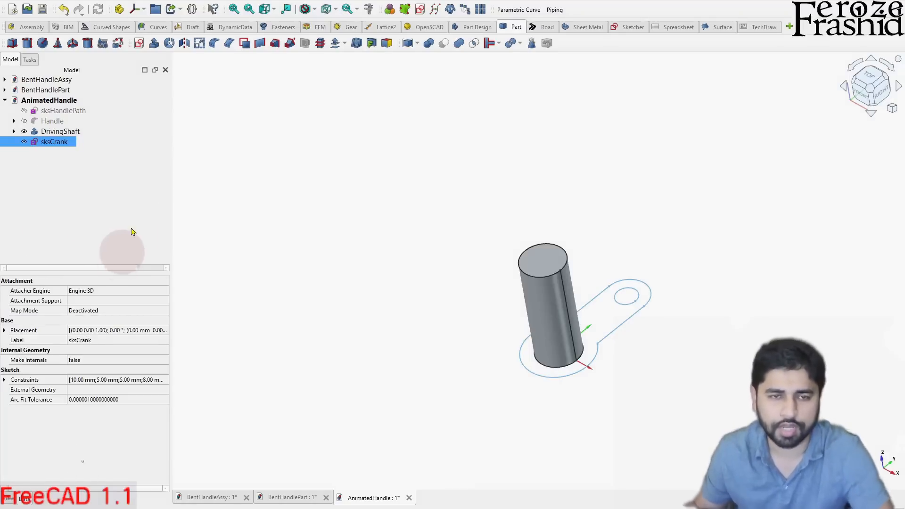
# Extrude sksCrank 5 mm along its normal as a solid.
pyautogui.click(153, 43)
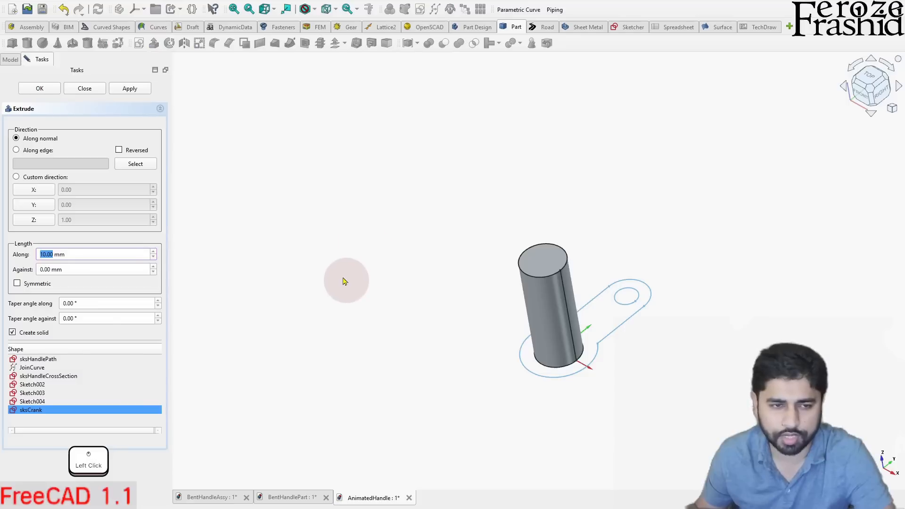
pyautogui.press('Return')
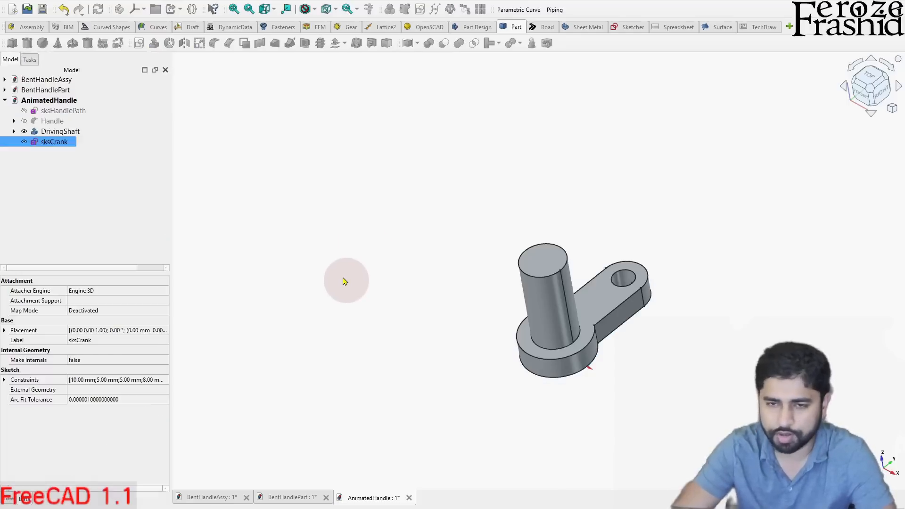
pyautogui.click(344, 281)
# Set the crank extrusion's forward length to 3 mm.
pyautogui.click(70, 147)
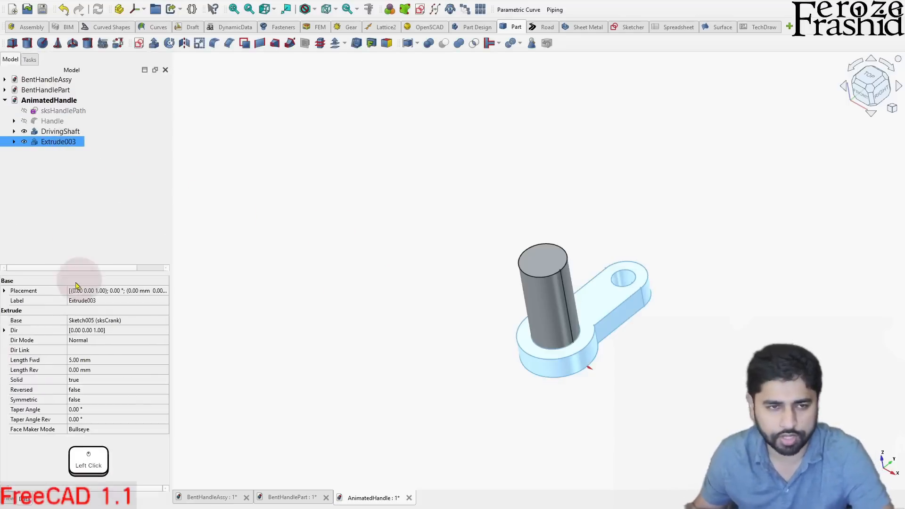
pyautogui.click(97, 360)
pyautogui.write('3')
pyautogui.press('Return')
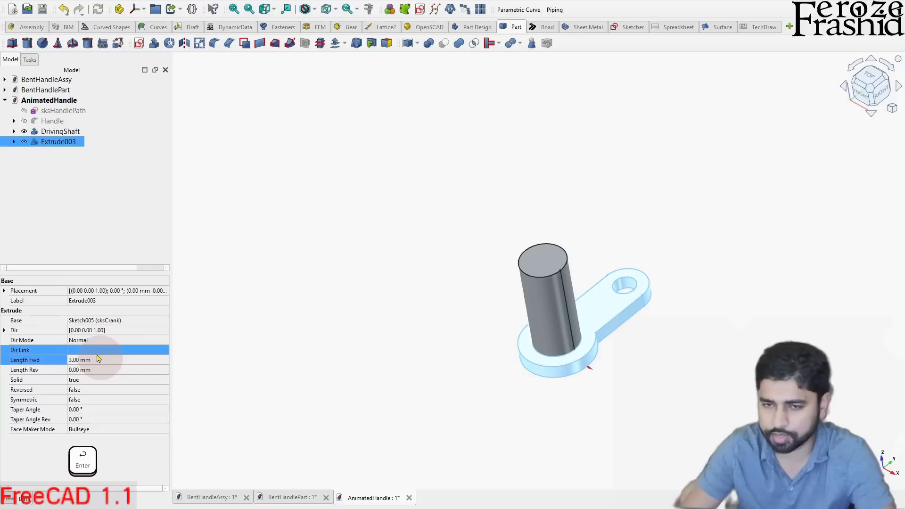
pyautogui.click(309, 366)
# Rename the crank link extrusion as Crank.
pyautogui.moveTo(457, 318); pyautogui.dragTo(637, 303, button='middle')
pyautogui.click(575, 298)
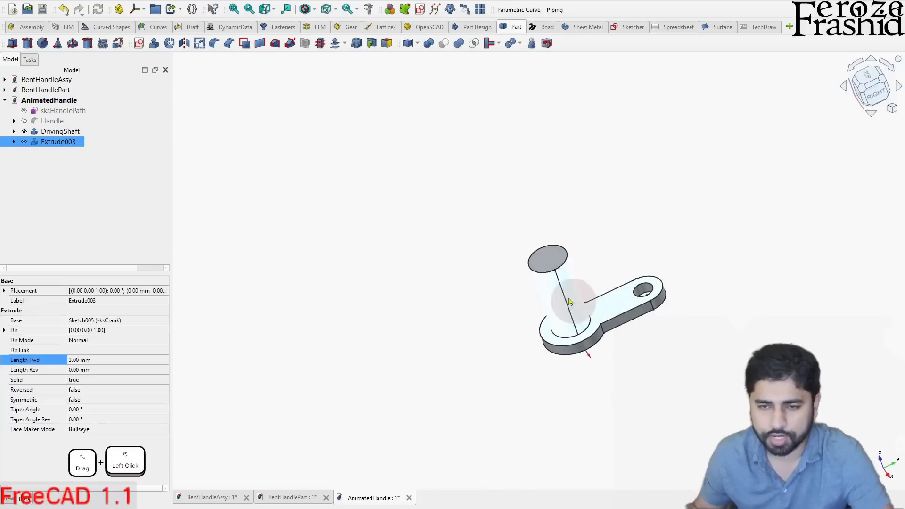
pyautogui.click(59, 144)
pyautogui.press('F2')
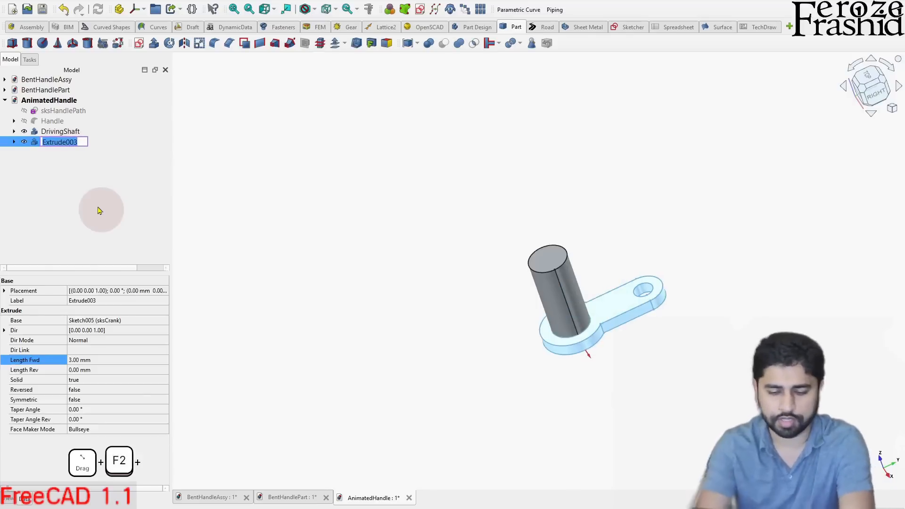
pyautogui.write('Crank')
pyautogui.press('Return')
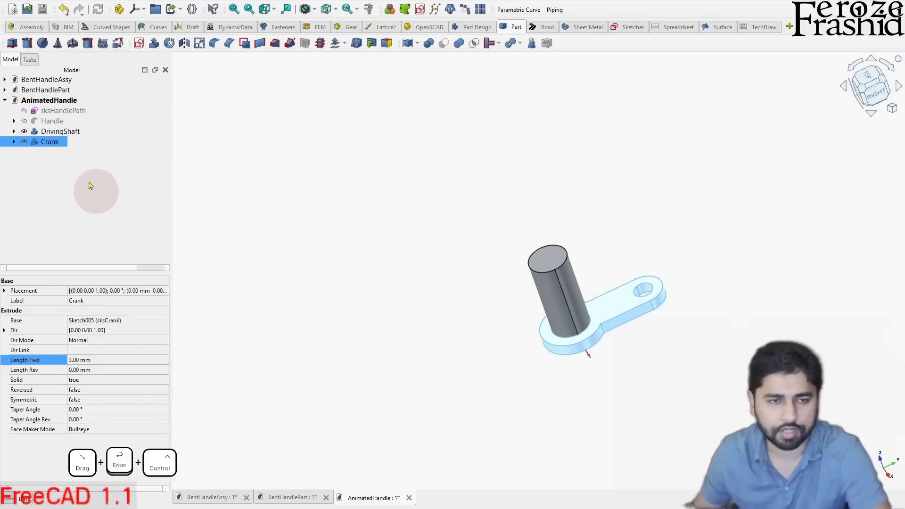
# Fuse DrivingShaft and Crank into one solid with a Boolean union and select the resulting fusion.
pyautogui.keyDown('ctrl'); pyautogui.click(70, 137); pyautogui.keyUp('ctrl')
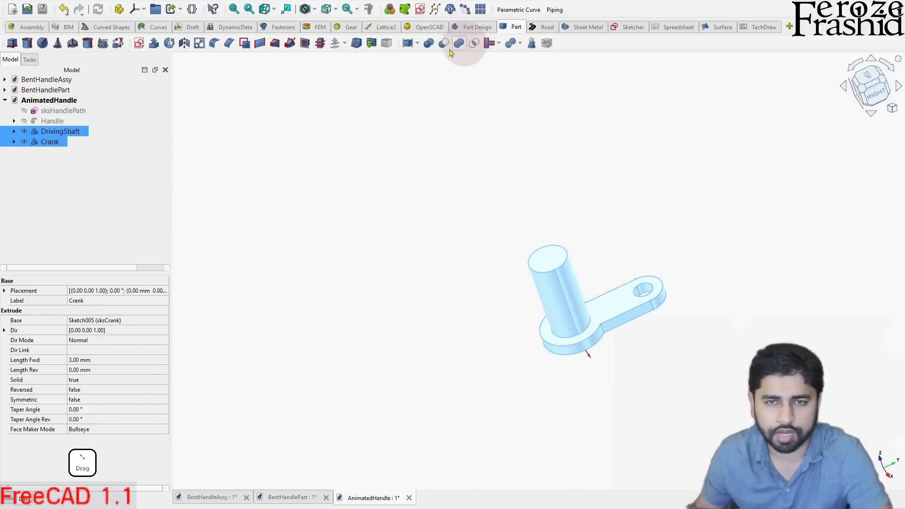
pyautogui.click(48, 200)
pyautogui.click(60, 132)
pyautogui.keyDown('ctrl'); pyautogui.click(87, 142); pyautogui.keyUp('ctrl')
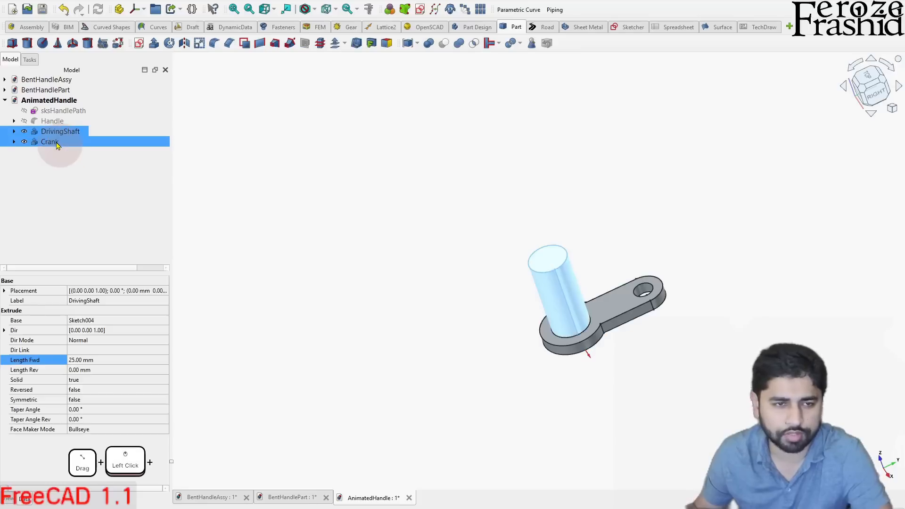
pyautogui.click(460, 43)
pyautogui.click(71, 132)
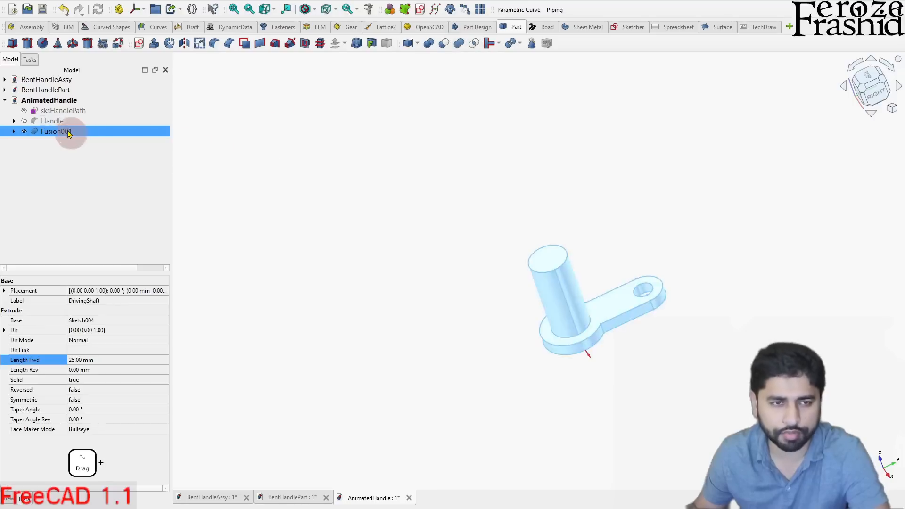
pyautogui.click(528, 308)
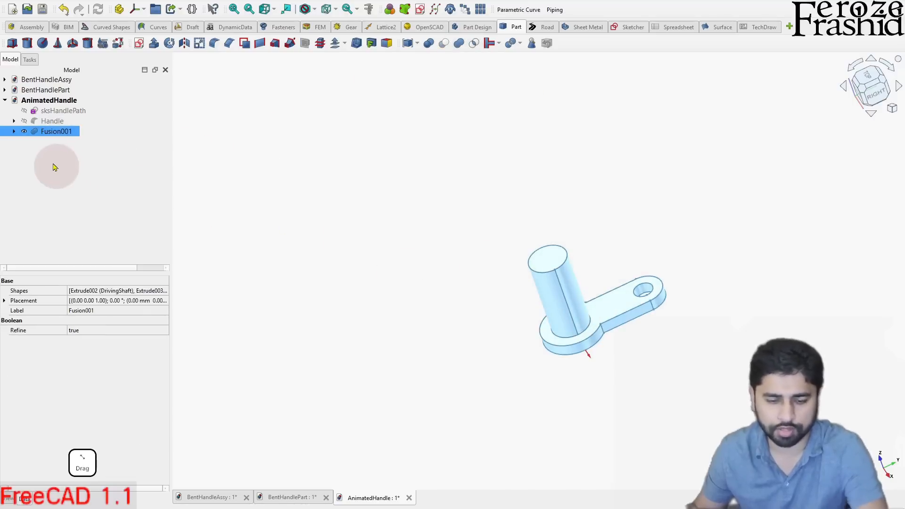
# Rename the fused shaft-and-crank solid as Driver and check the component shapes nested under it.
pyautogui.press('F2')
pyautogui.write('Driver')
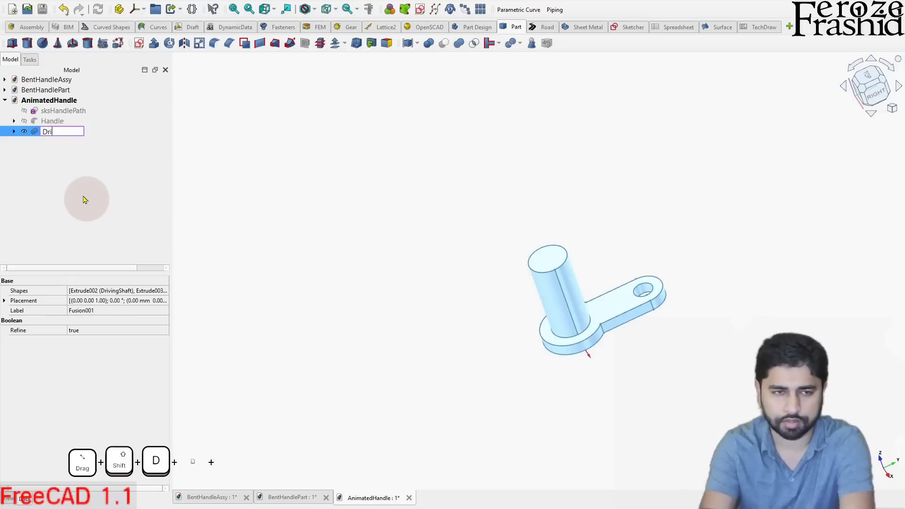
pyautogui.press('Return')
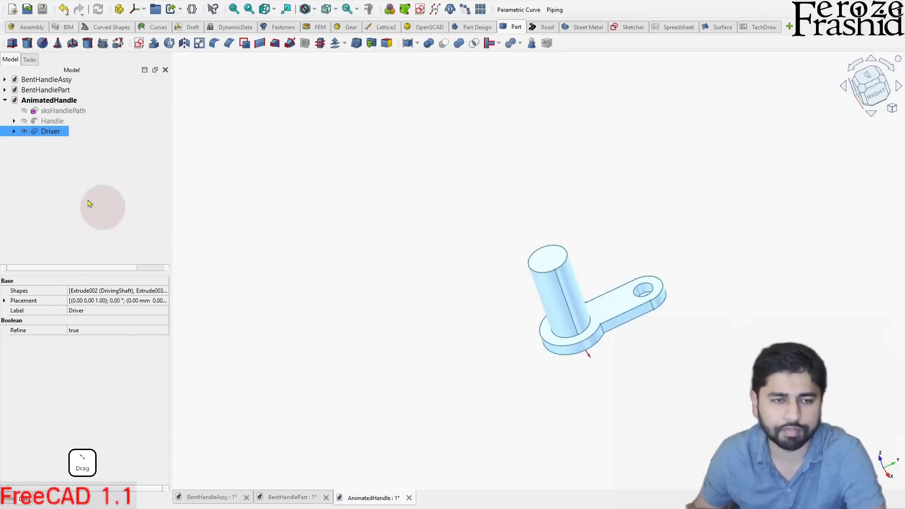
pyautogui.click(50, 180)
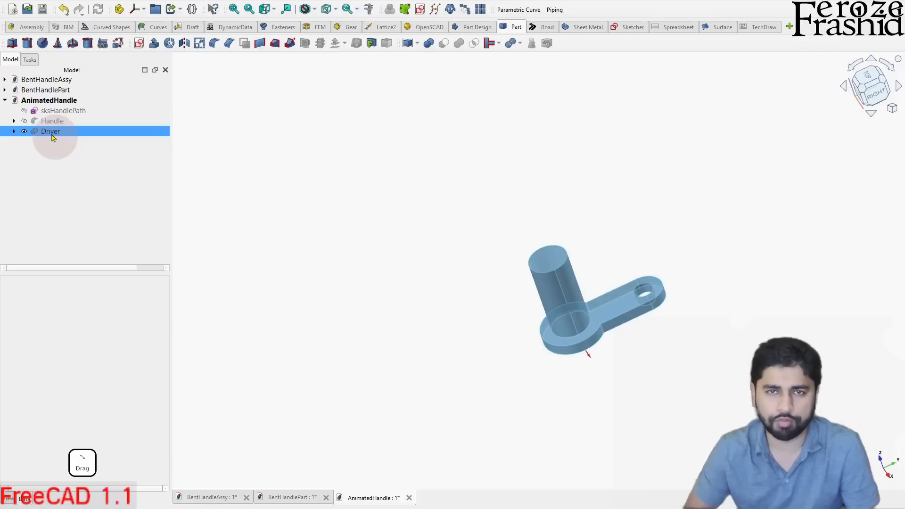
pyautogui.click(14, 131)
pyautogui.click(68, 153)
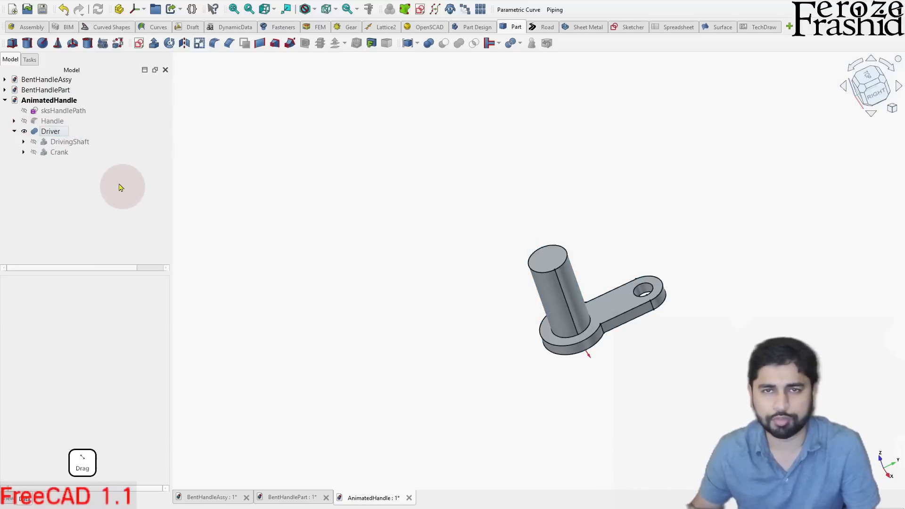
pyautogui.click(14, 131)
# Make the Handle body visible together with the Driver.
pyautogui.click(52, 122)
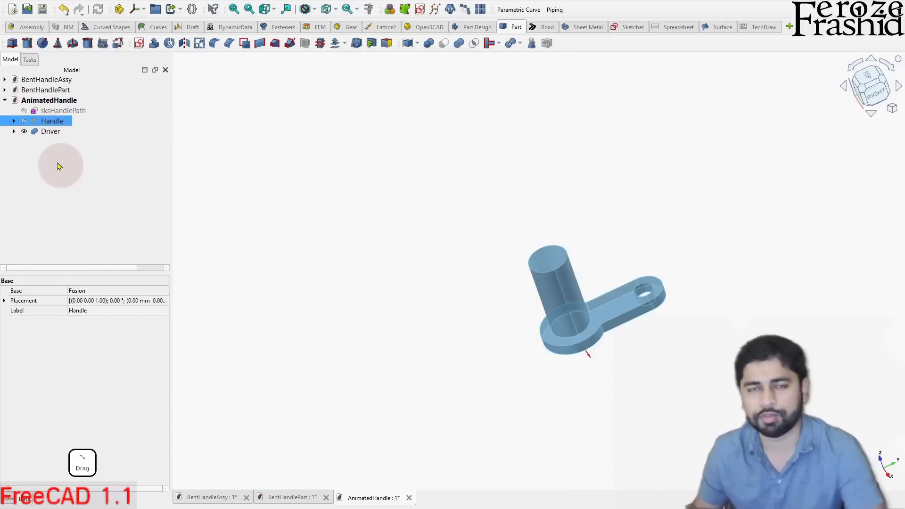
pyautogui.press('space')
pyautogui.click(57, 163)
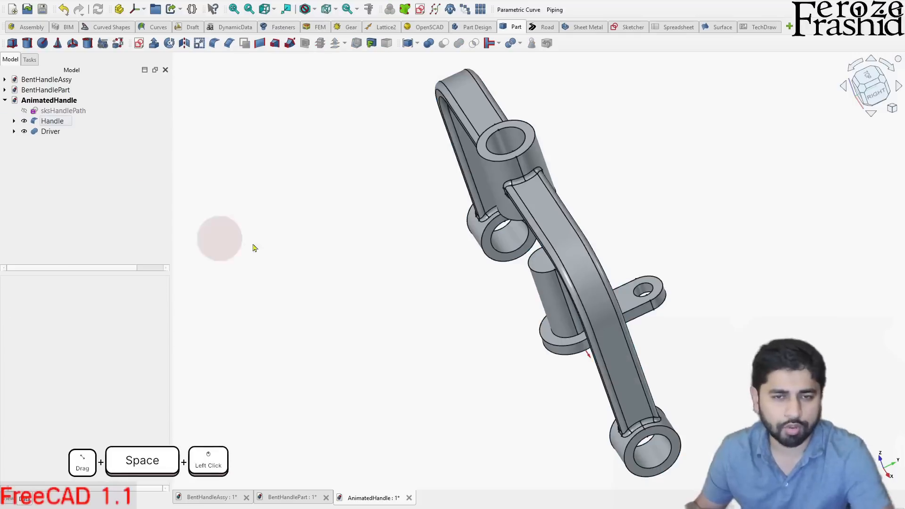
pyautogui.moveTo(426, 285); pyautogui.dragTo(465, 270, button='middle')
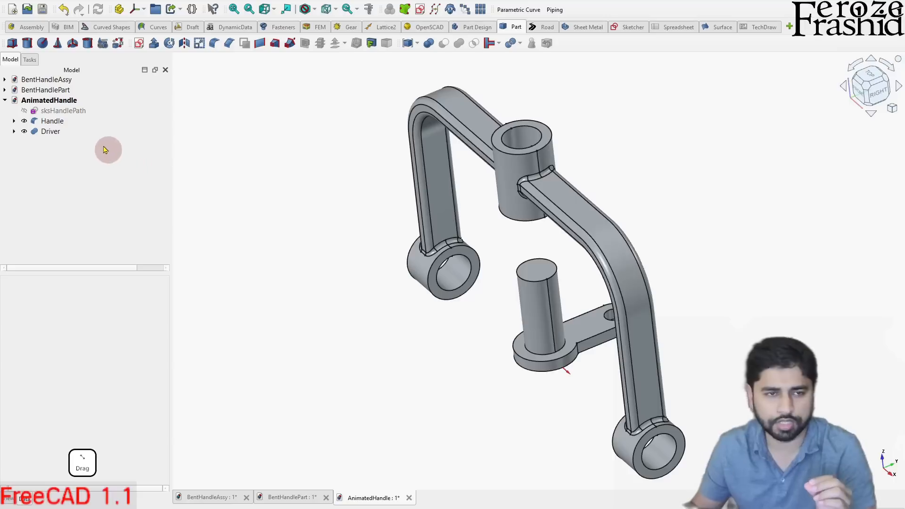
# Examine the component shapes nested under Handle and Driver in the model tree.
pyautogui.click(56, 133)
pyautogui.click(58, 123)
pyautogui.click(61, 154)
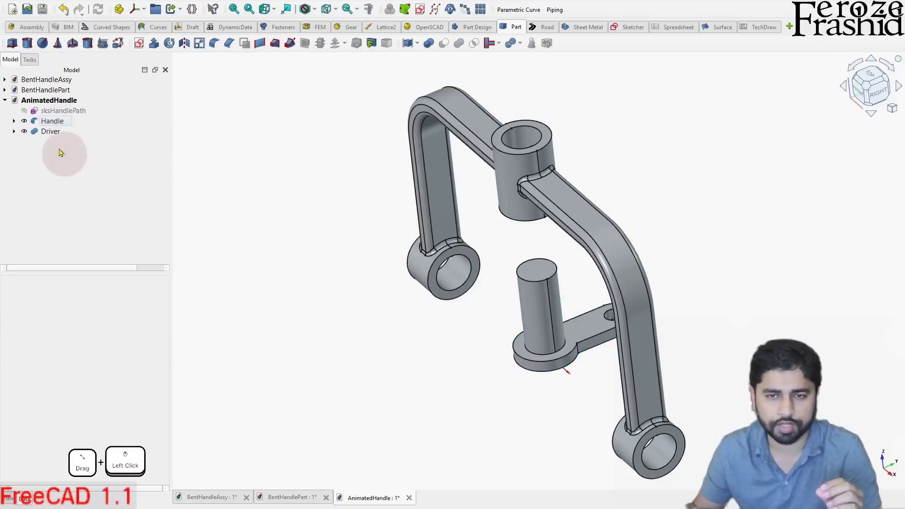
pyautogui.click(14, 131)
pyautogui.click(14, 121)
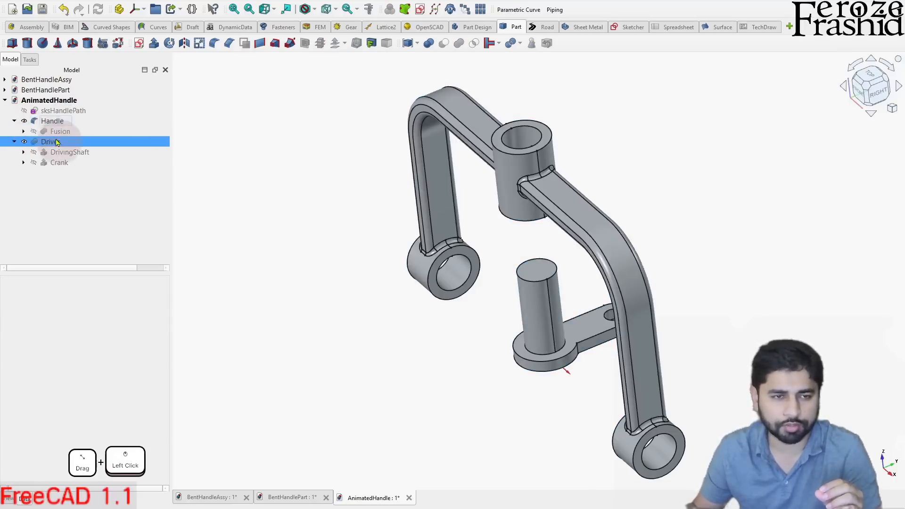
pyautogui.click(14, 142)
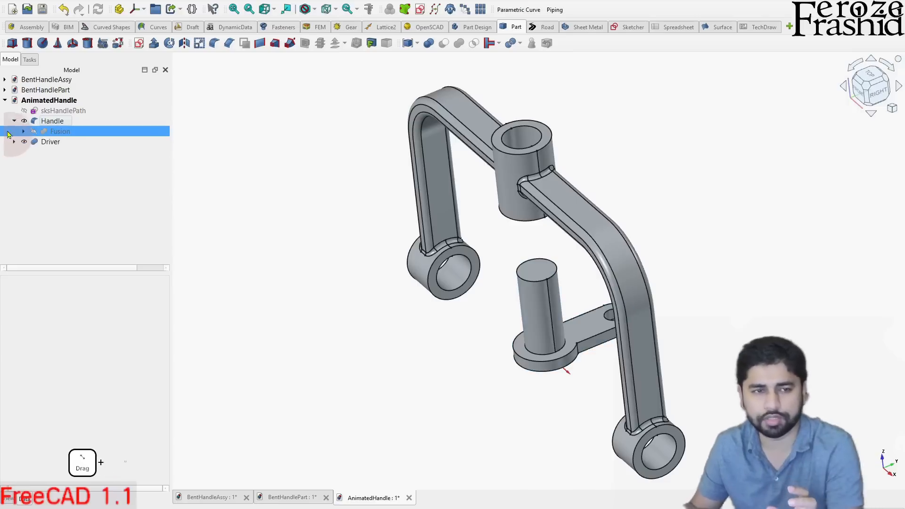
pyautogui.click(14, 121)
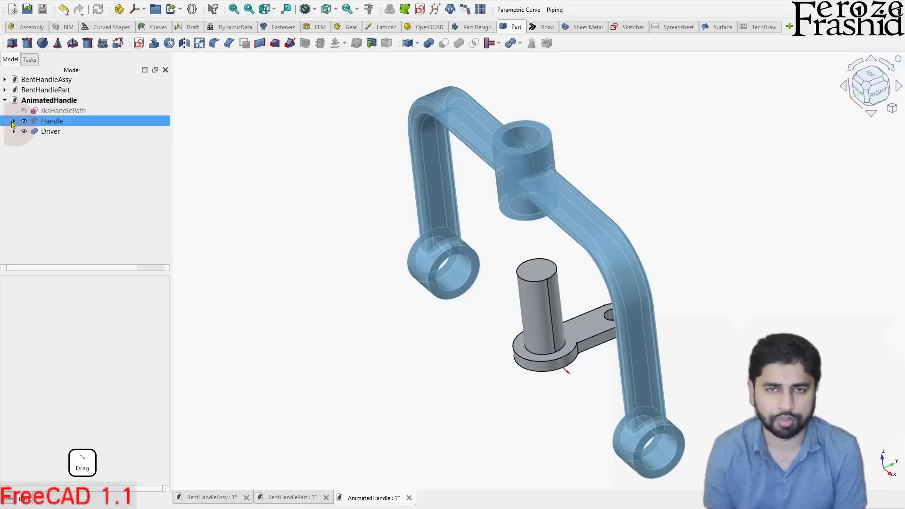
# Try to move the Driver about 41 mm up its W axis into the handle's central hub with Transform.
pyautogui.click(46, 169)
pyautogui.click(328, 175)
pyautogui.scroll(-3, 328, 174)
pyautogui.moveTo(448, 206)
pyautogui.mouseDown(button='middle')
pyautogui.moveTo(484, 192)
pyautogui.moveTo(477, 220)
pyautogui.moveTo(459, 212)
pyautogui.mouseUp(button='middle')
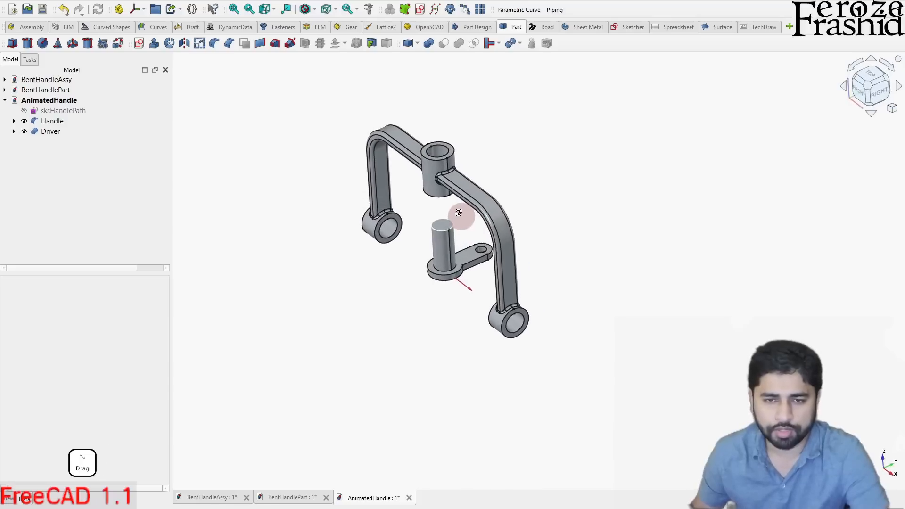
pyautogui.click(46, 131)
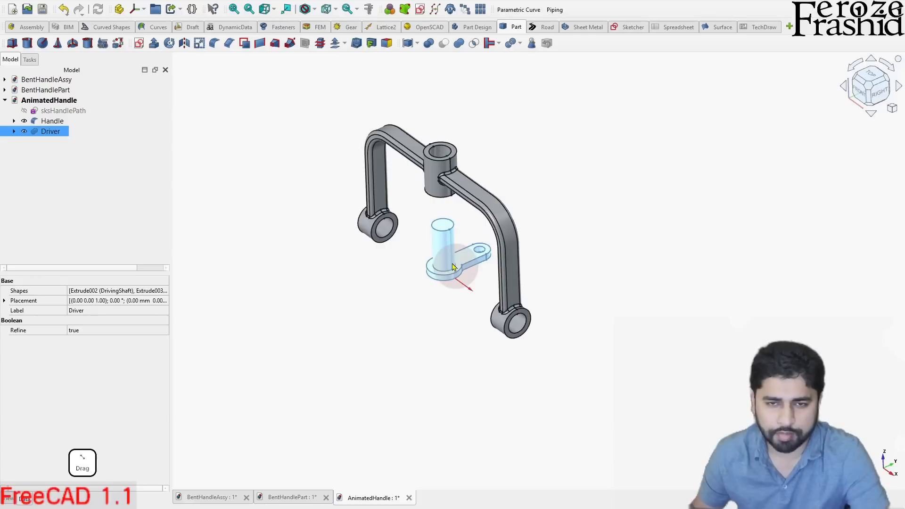
pyautogui.moveTo(461, 208); pyautogui.dragTo(631, 160, button='middle')
pyautogui.click(862, 87)
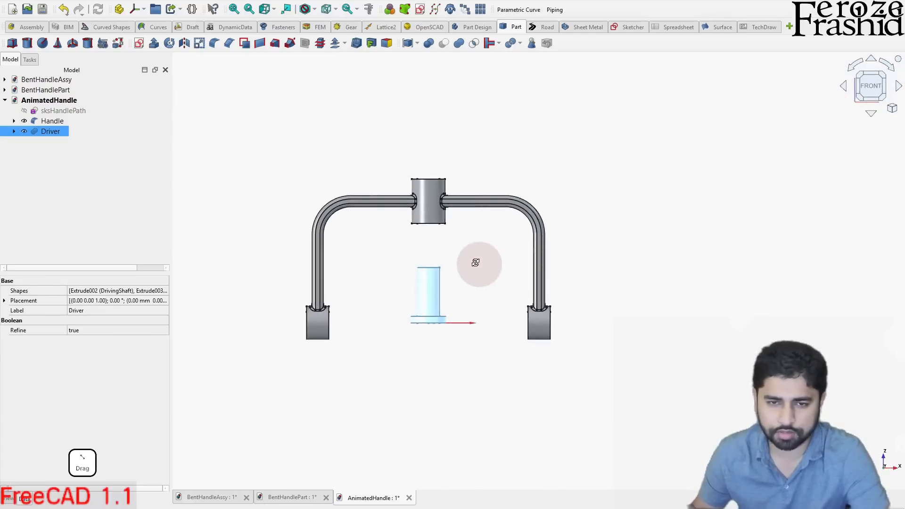
pyautogui.moveTo(477, 265); pyautogui.dragTo(449, 283, button='middle')
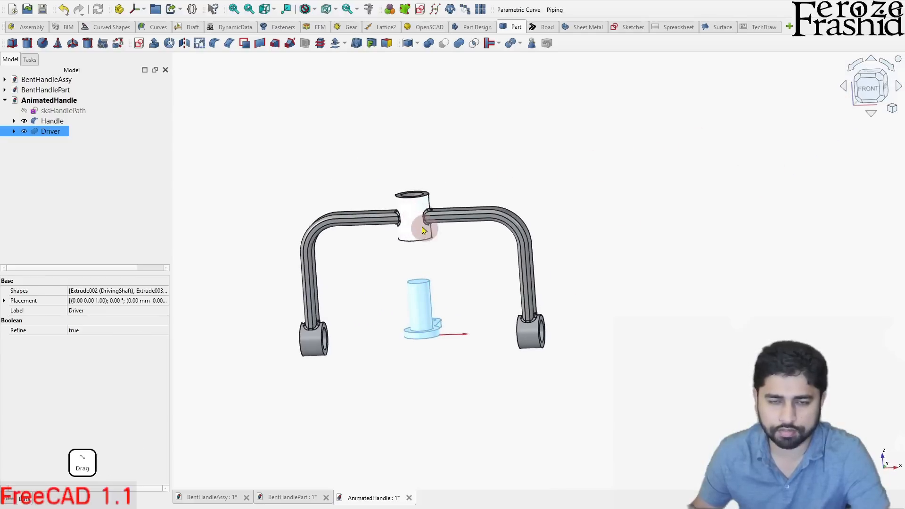
pyautogui.rightClick(51, 132)
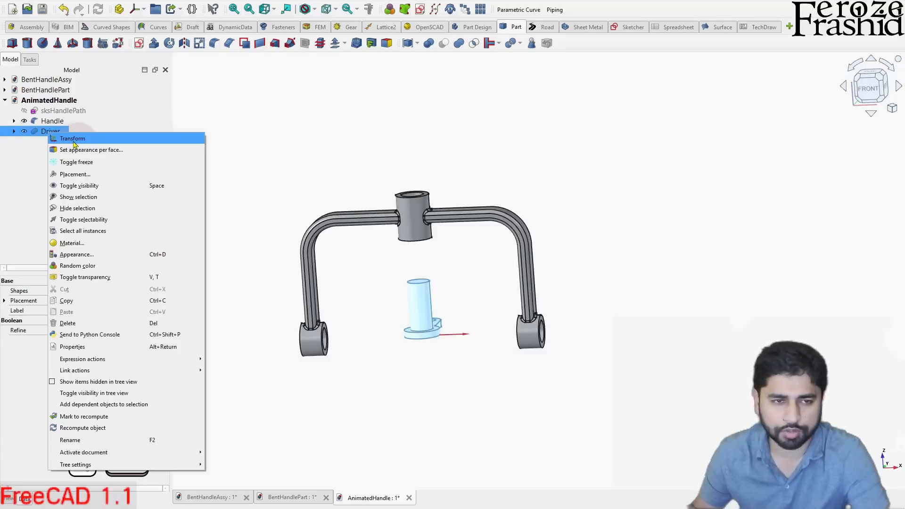
pyautogui.click(73, 139)
pyautogui.moveTo(410, 256); pyautogui.dragTo(402, 180)
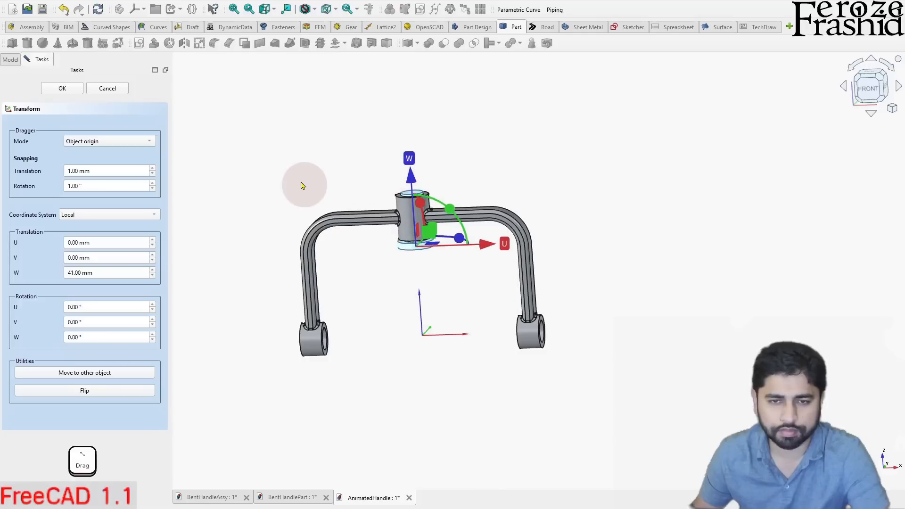
pyautogui.click(111, 92)
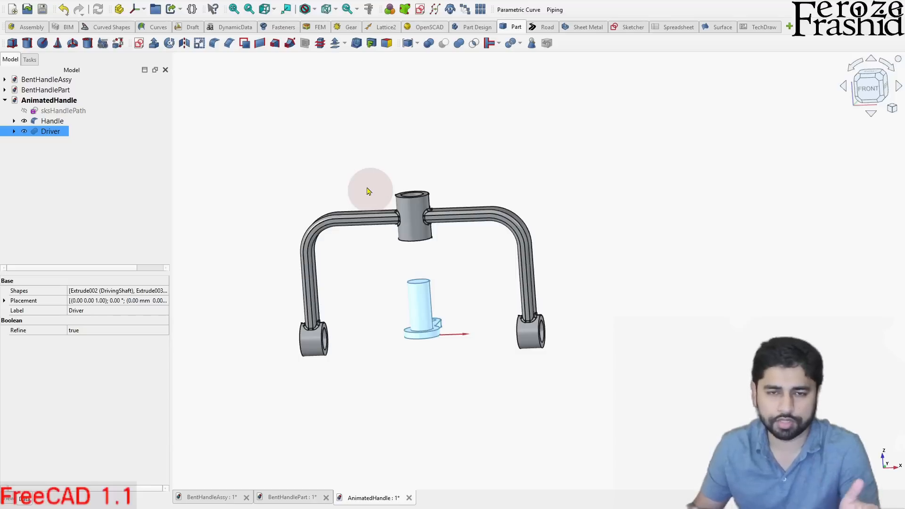
# Try to transform the Driver about 42 mm along W to check the shaft's fit through the handle hub.
pyautogui.click(466, 294)
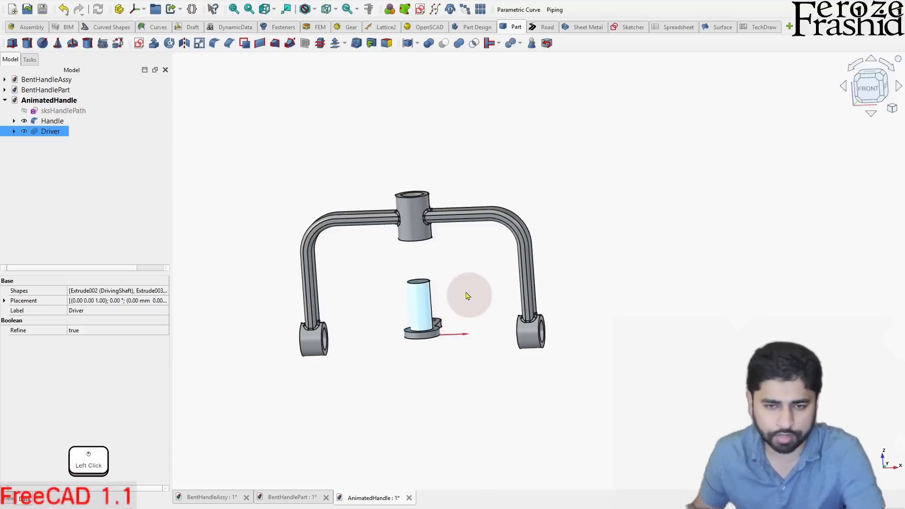
pyautogui.click(118, 152)
pyautogui.click(60, 133)
pyautogui.rightClick(45, 133)
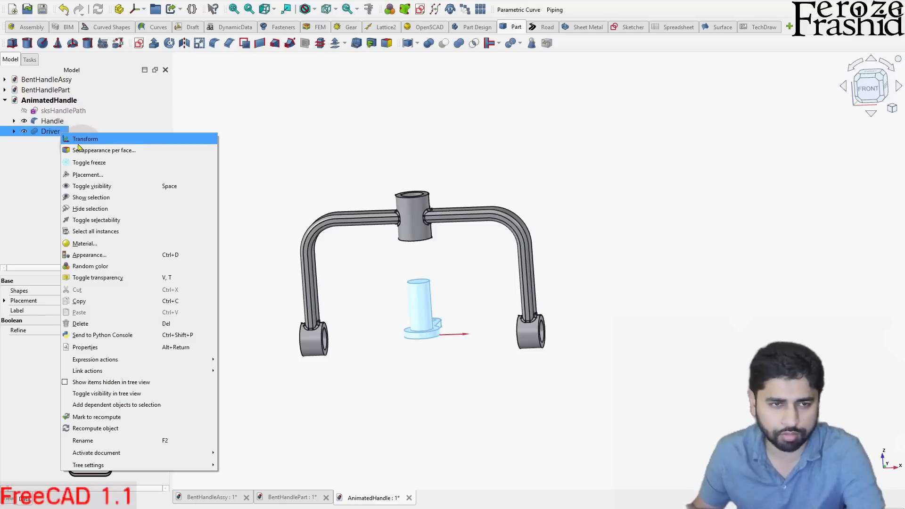
pyautogui.click(135, 158)
pyautogui.click(413, 263)
pyautogui.moveTo(413, 263); pyautogui.dragTo(402, 183)
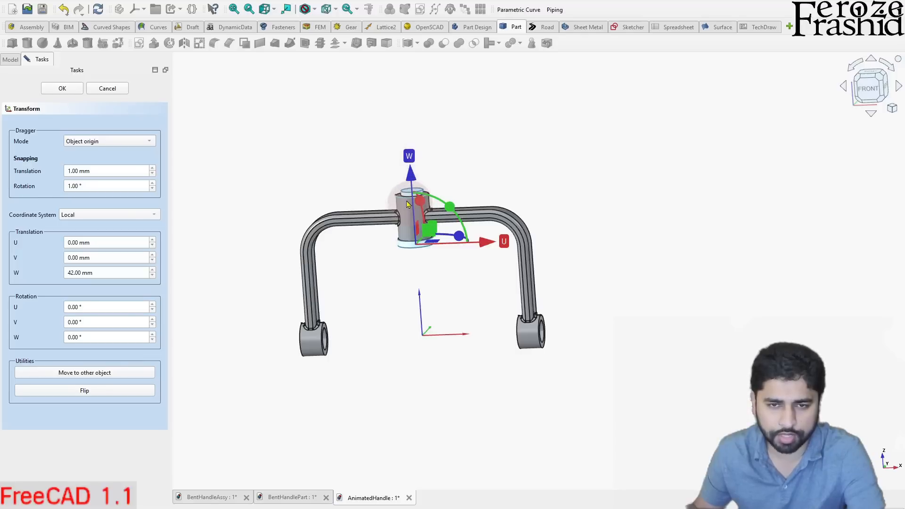
pyautogui.click(108, 88)
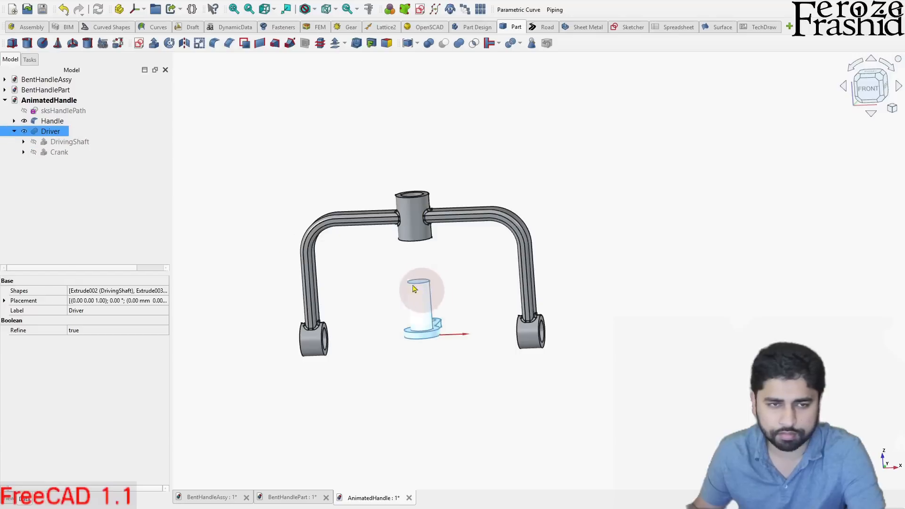
# Set the forward extrusion length of DrivingShaft inside the Driver to 50 mm.
pyautogui.click(65, 142)
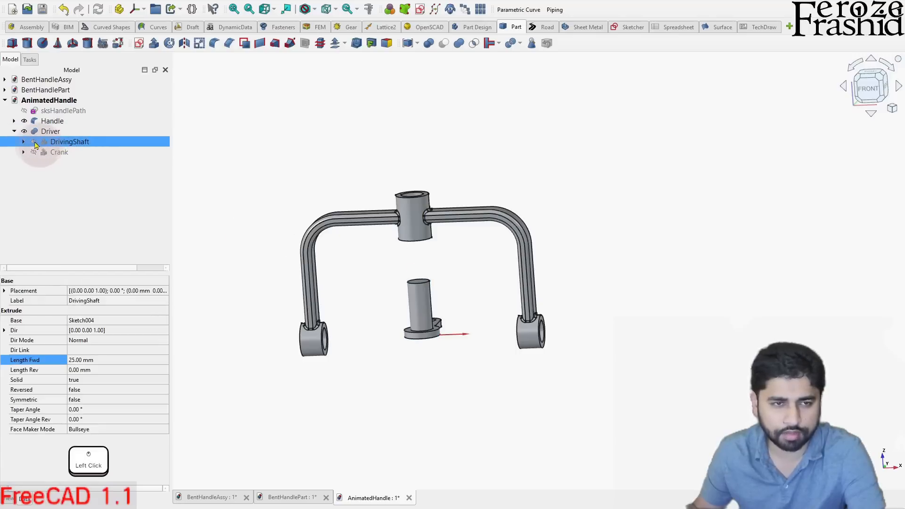
pyautogui.click(30, 350)
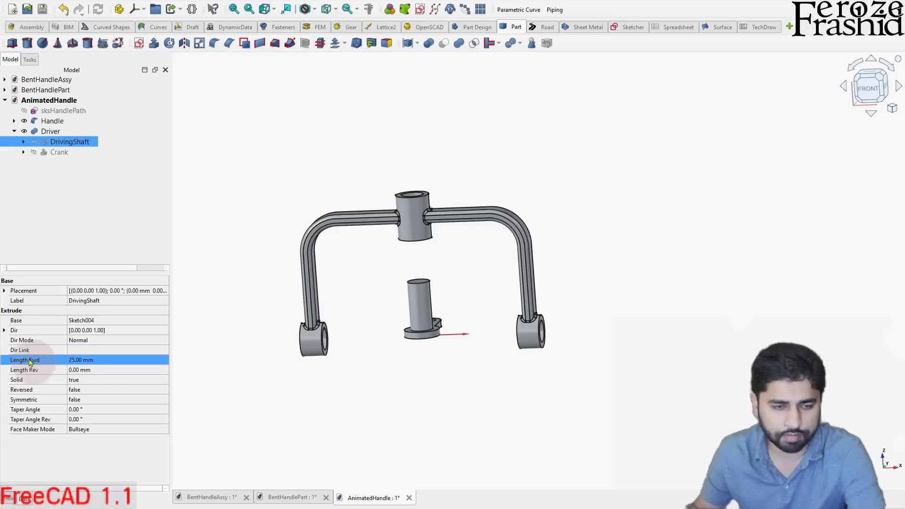
pyautogui.click(92, 359)
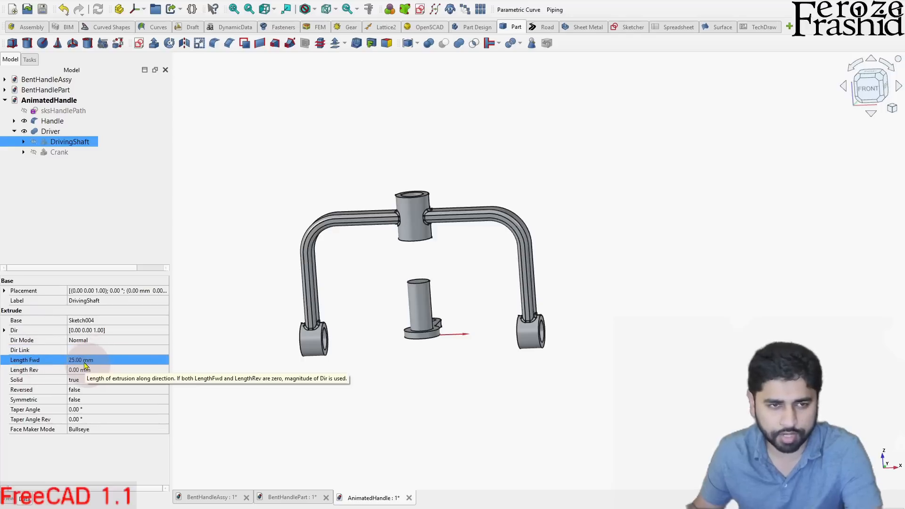
pyautogui.click(125, 361)
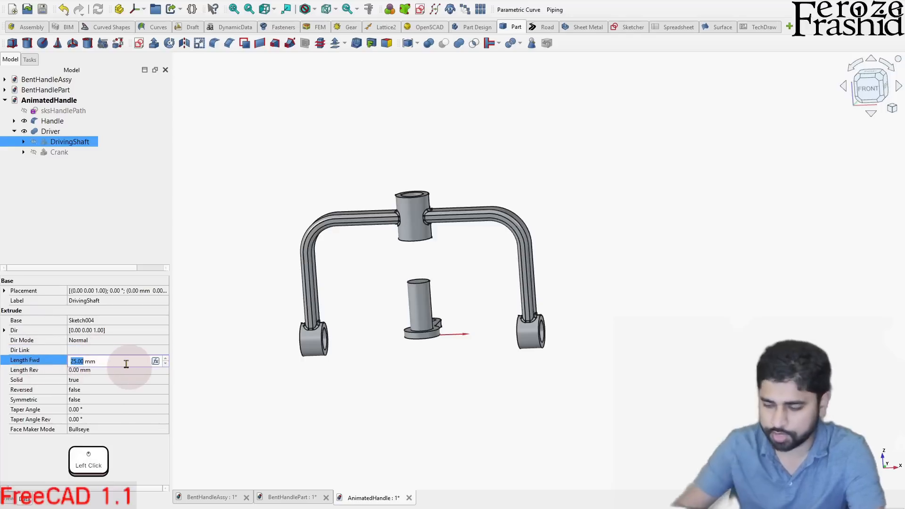
pyautogui.write('50')
pyautogui.press('Return')
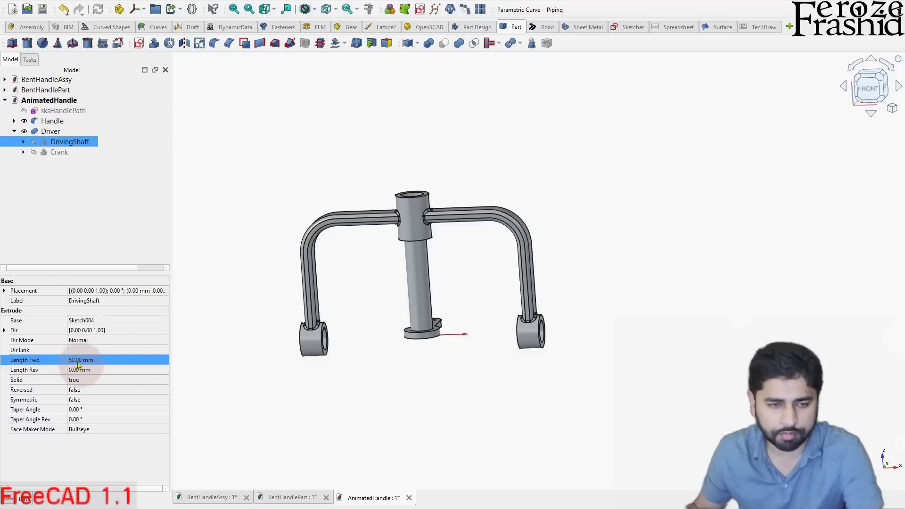
pyautogui.click(73, 144)
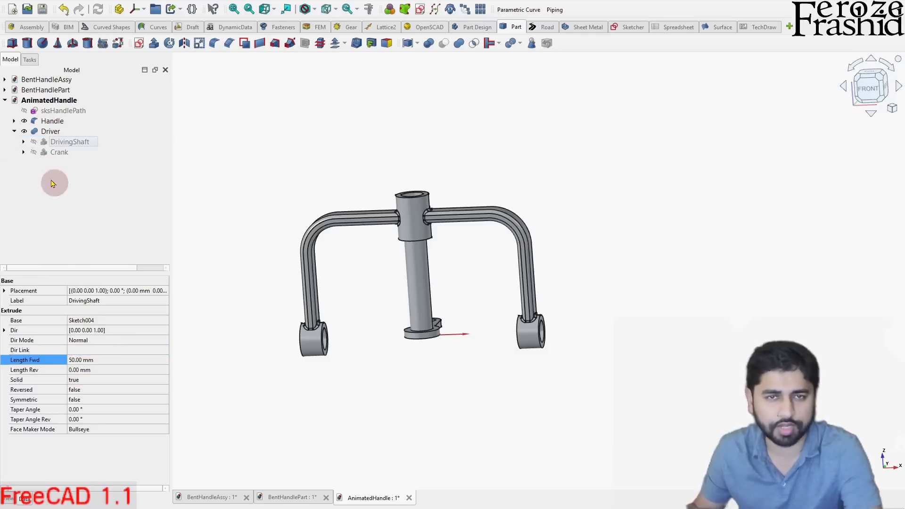
pyautogui.click(17, 133)
pyautogui.click(71, 141)
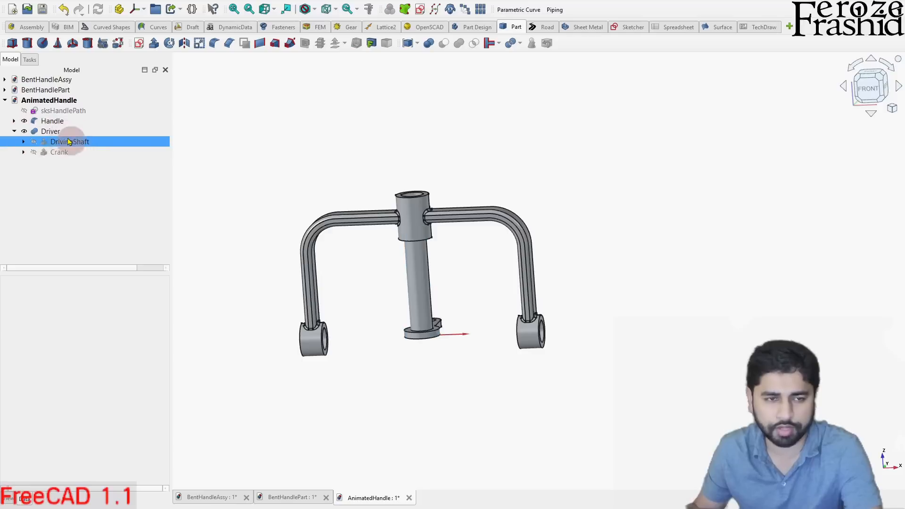
pyautogui.click(15, 131)
# Try to transform the lengthened Driver about 36 mm along W through the handle's central hub.
pyautogui.rightClick(47, 132)
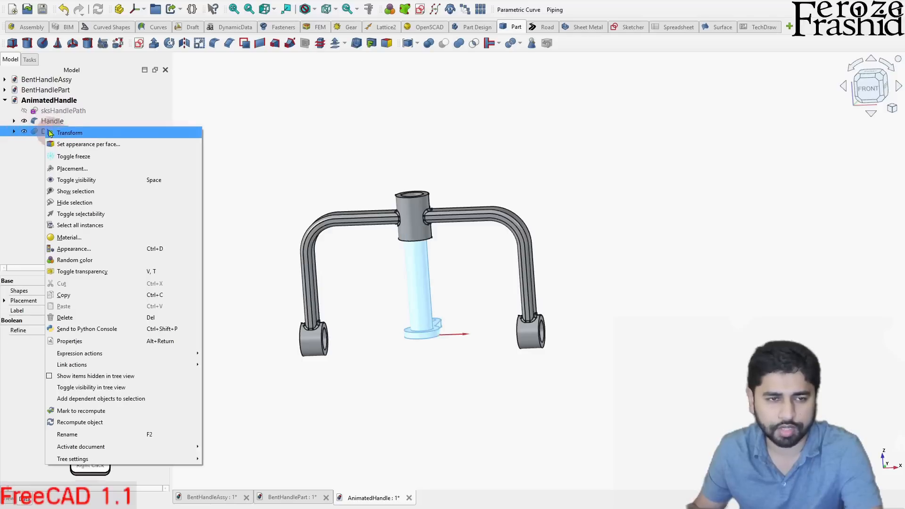
pyautogui.press('Escape')
pyautogui.moveTo(414, 257); pyautogui.dragTo(396, 198)
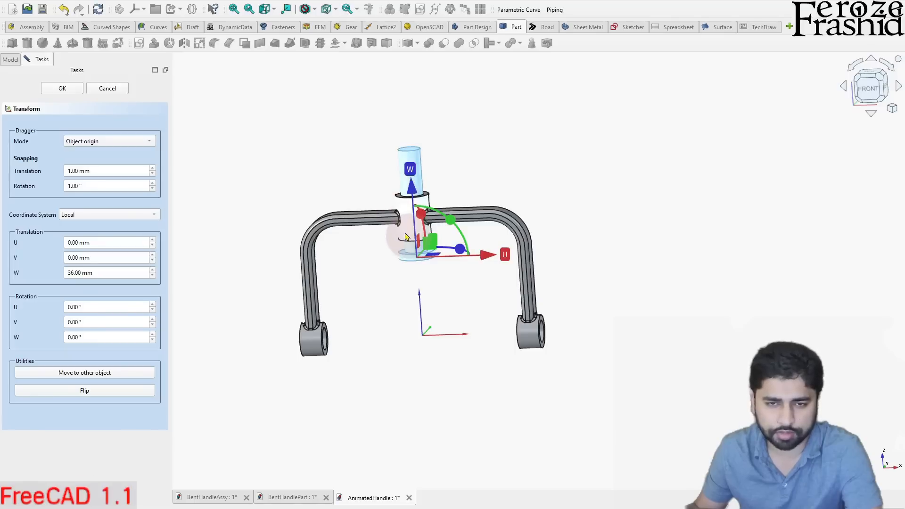
pyautogui.click(407, 237)
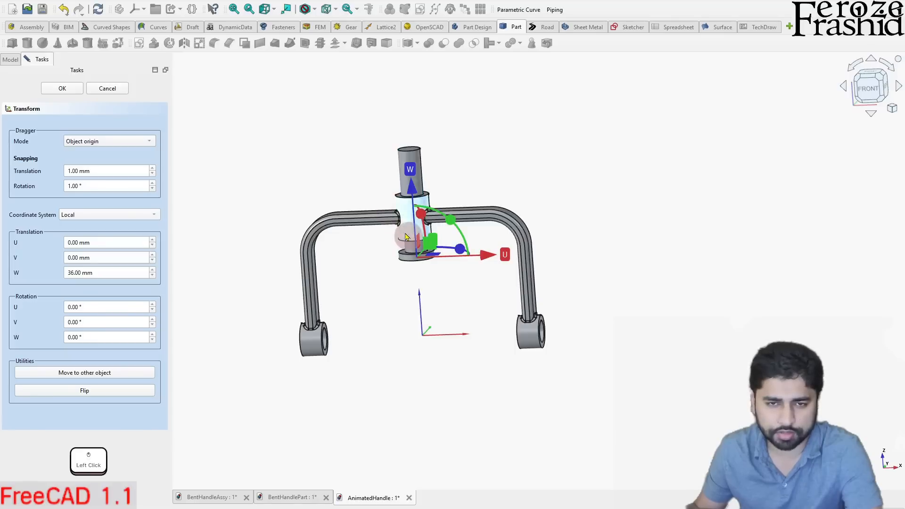
pyautogui.click(108, 89)
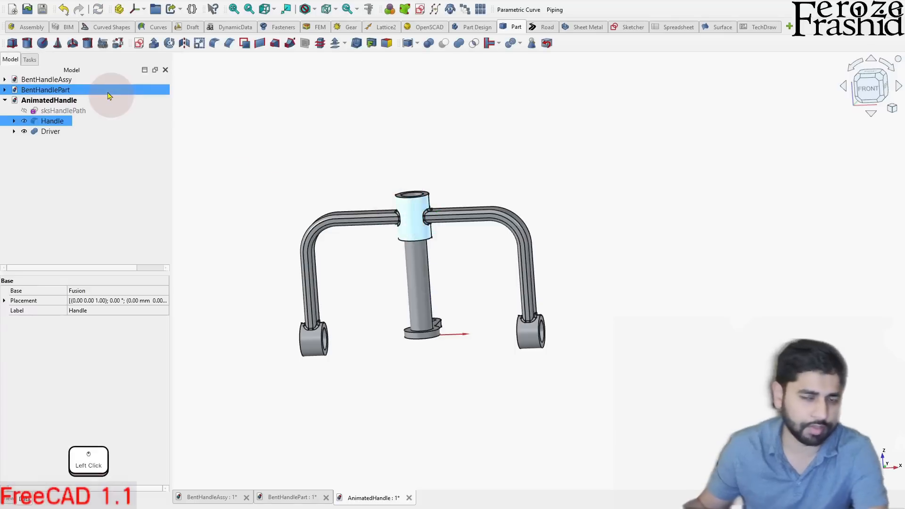
pyautogui.click(387, 297)
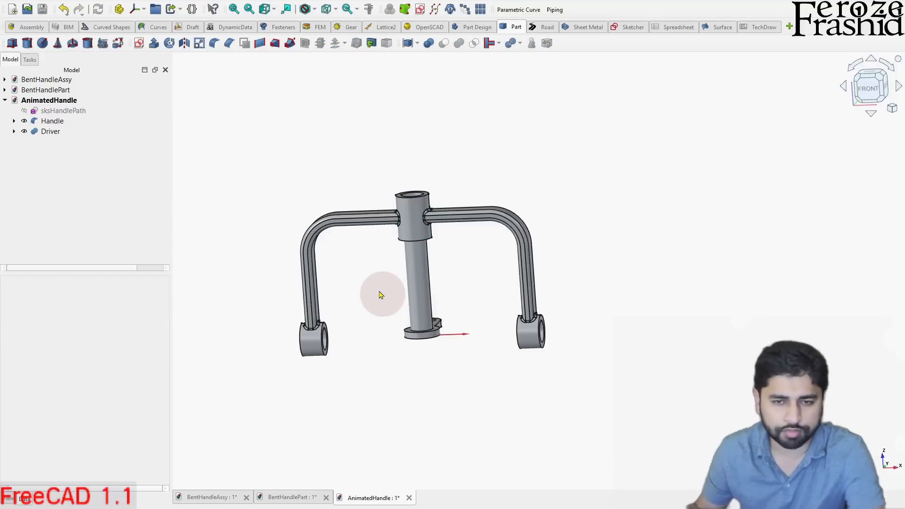
# Switch to the BentHandleAssy document and examine the assembled mechanism.
pyautogui.moveTo(396, 296); pyautogui.dragTo(411, 328, button='middle')
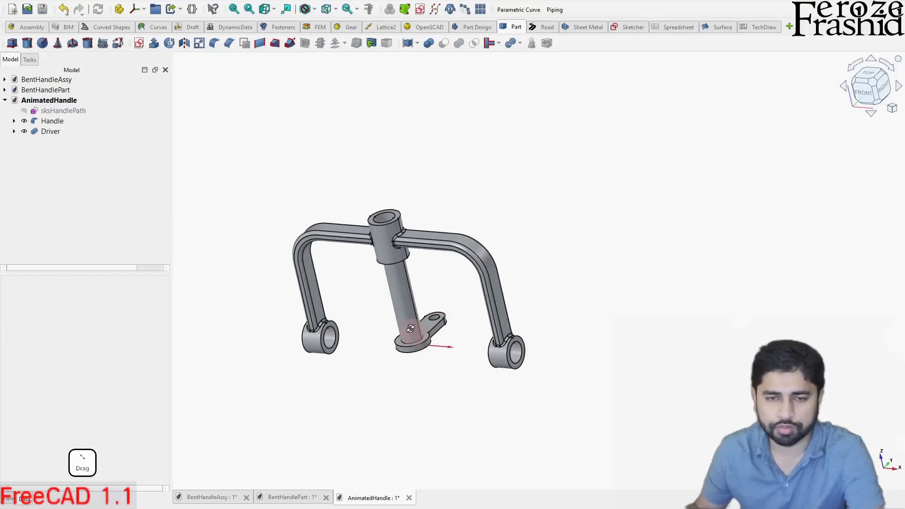
pyautogui.click(409, 331)
pyautogui.click(47, 79)
pyautogui.scroll(-3, 427, 233)
pyautogui.moveTo(502, 319); pyautogui.dragTo(568, 315, button='middle')
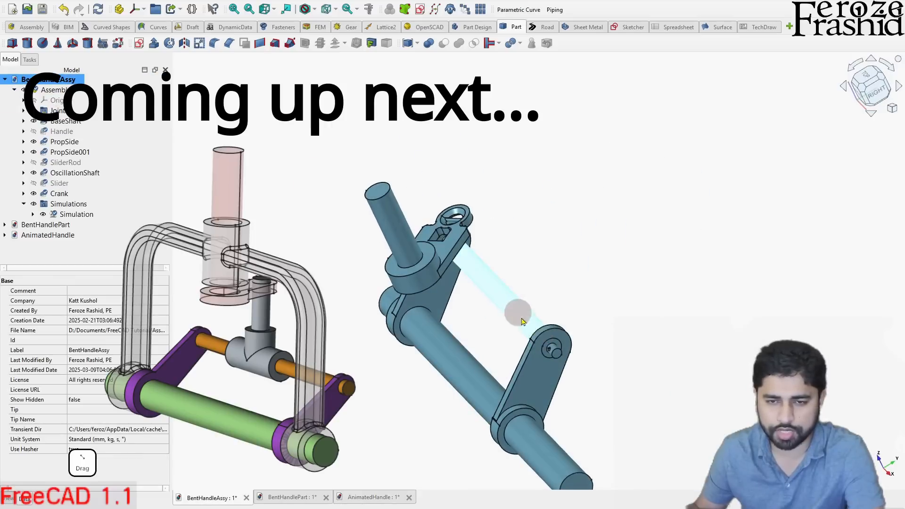